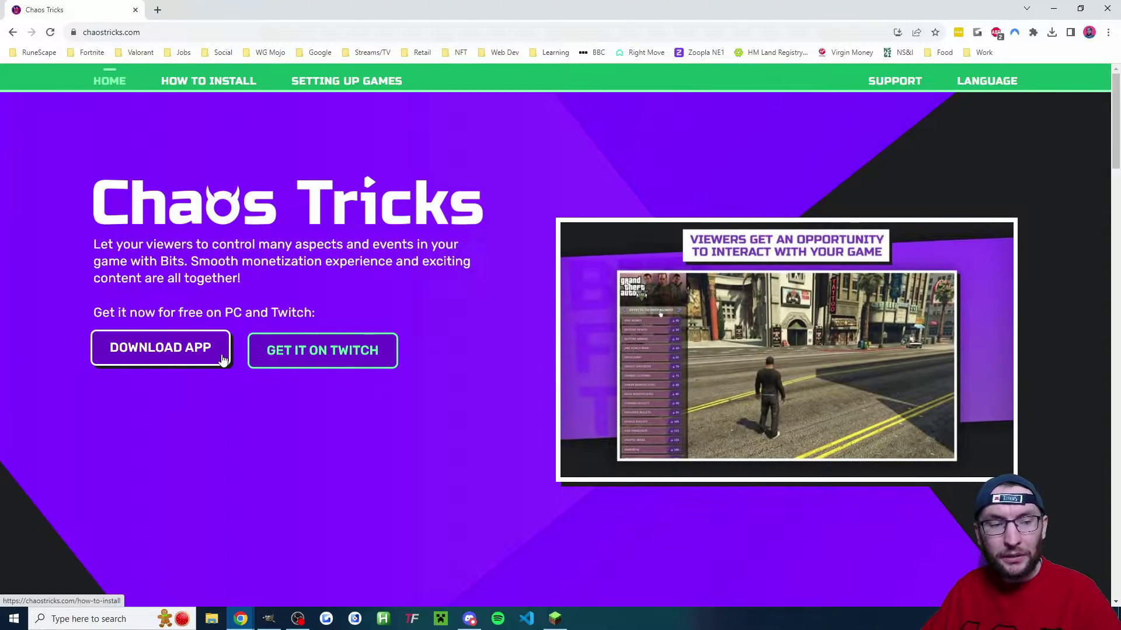
- Download the Chaos Tricks app archive and save it as chaostricks.zip in the Downloads folder
{"action": "left_click", "coordinate": [225, 361]}
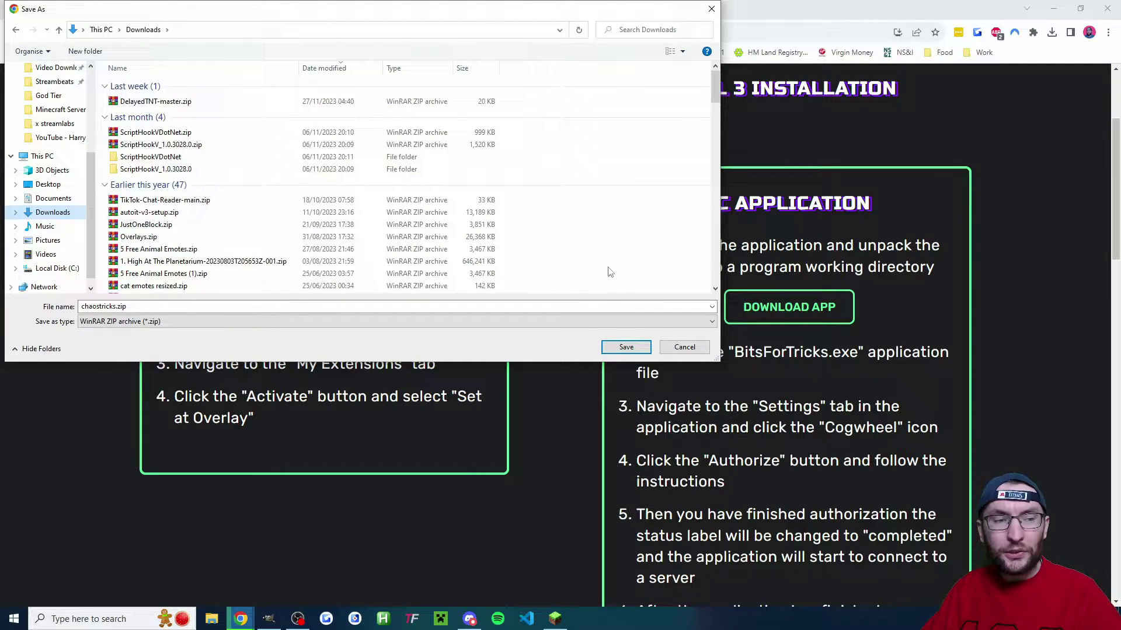
{"action": "left_click", "coordinate": [625, 348]}
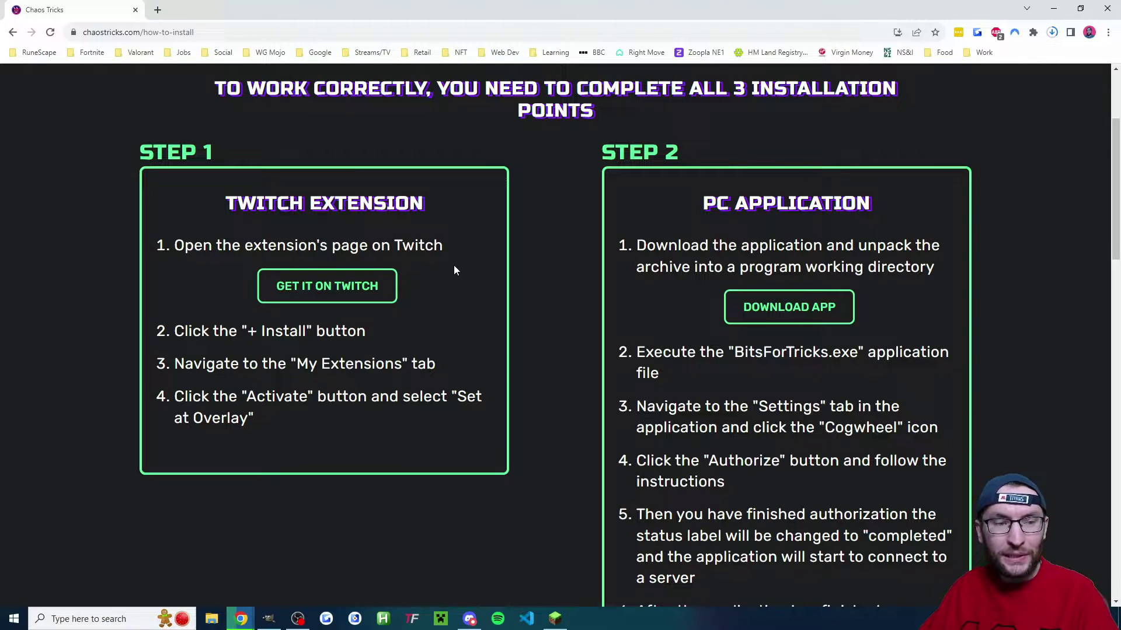
- Install the Chaos Tricks Twitch extension, activate it as Overlay 1, and check it among the channel's installed extensions
{"action": "left_click", "coordinate": [385, 299]}
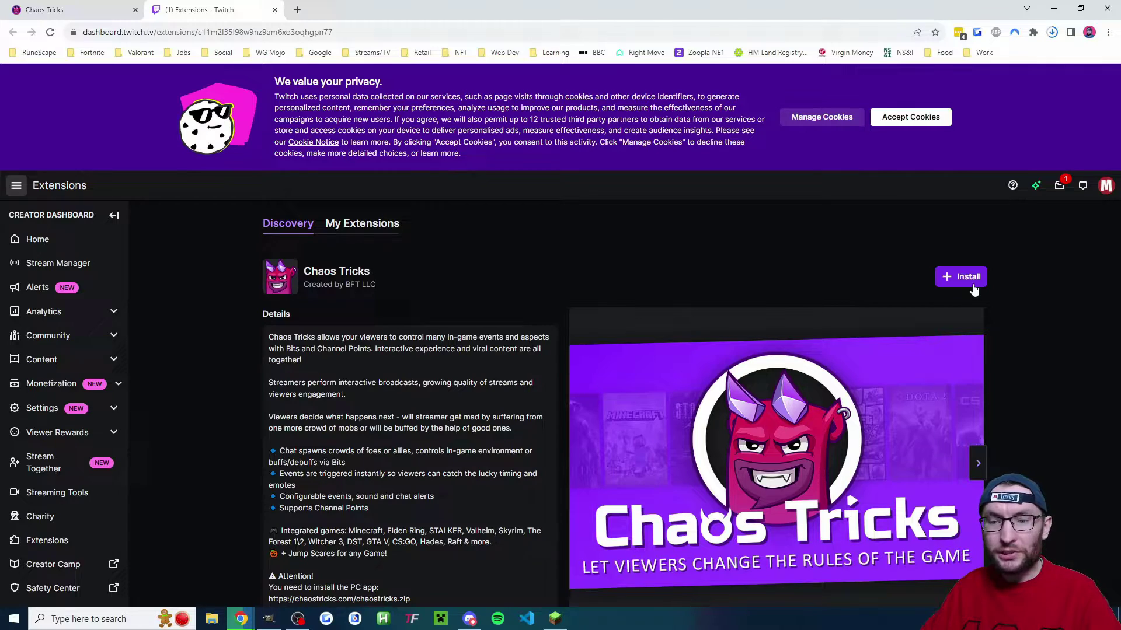
{"action": "left_click", "coordinate": [973, 288]}
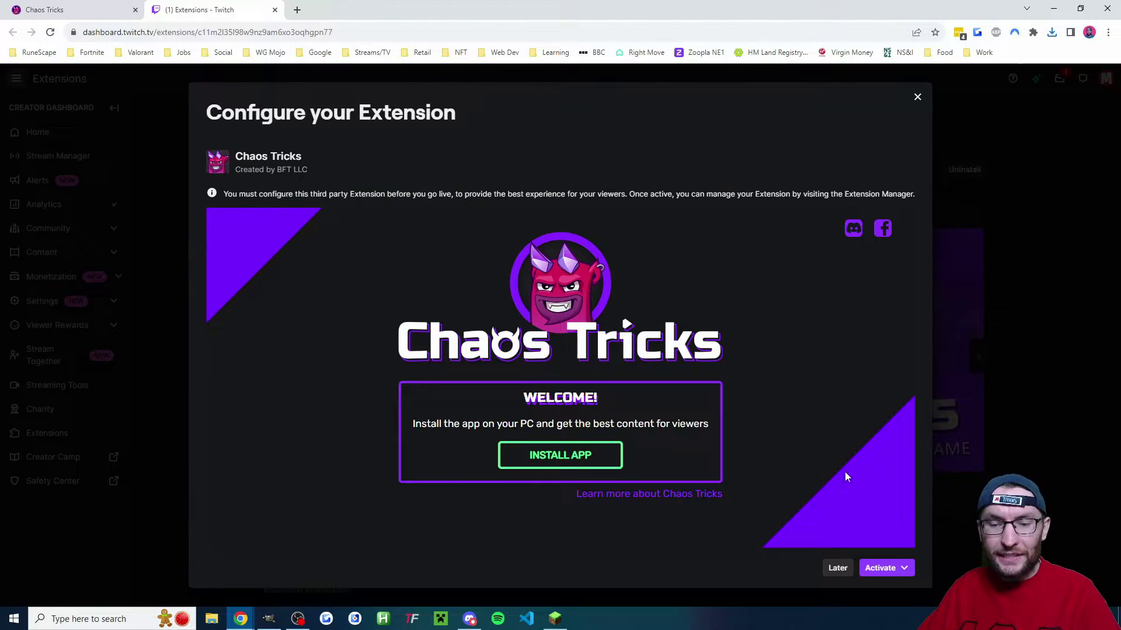
{"action": "left_click", "coordinate": [899, 577]}
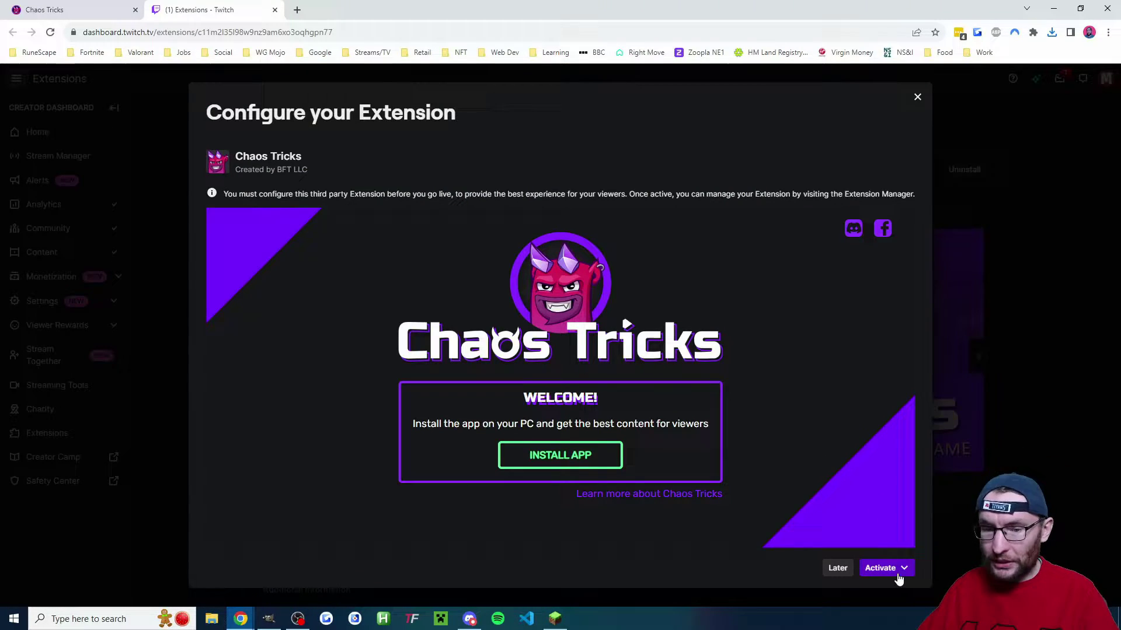
{"action": "left_click", "coordinate": [778, 594]}
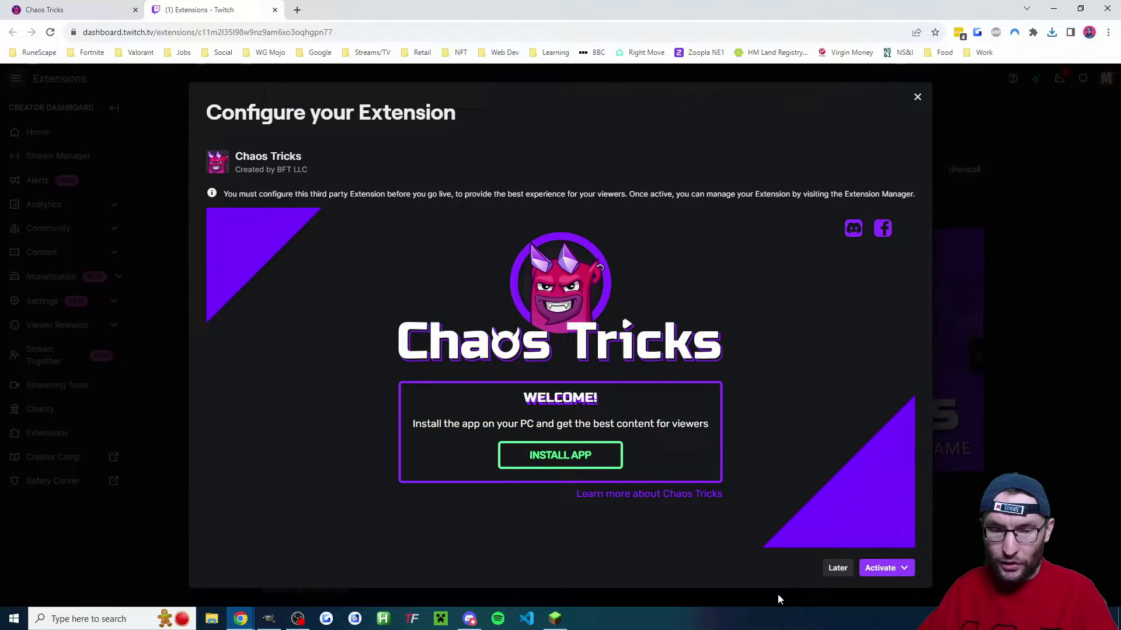
{"action": "left_click", "coordinate": [560, 378]}
{"action": "left_click", "coordinate": [368, 120]}
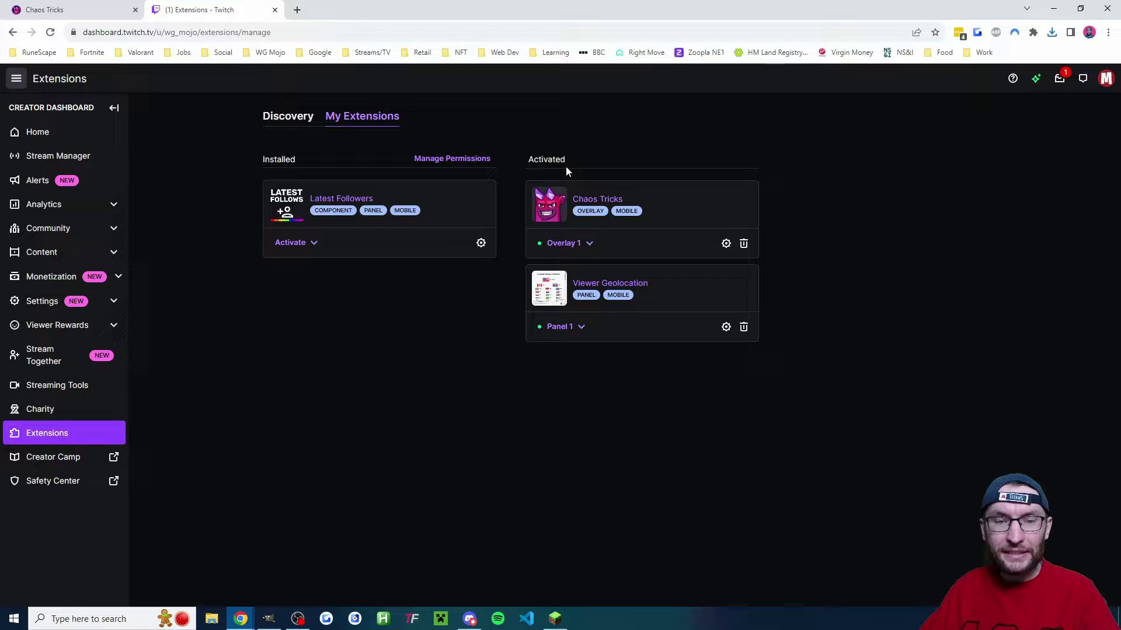
{"action": "left_click", "coordinate": [590, 245]}
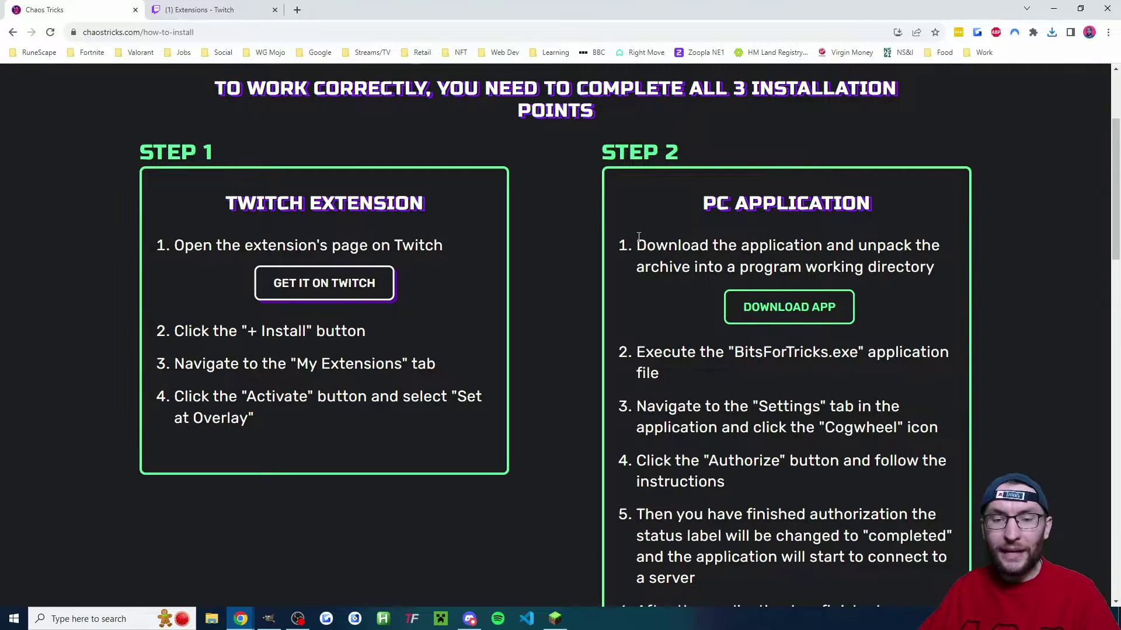
- Extract chaostricks.zip from the Downloads folder into a chaostricks folder on the desktop
{"action": "scroll", "coordinate": [638, 237], "scroll_direction": "down", "scroll_amount": 1}
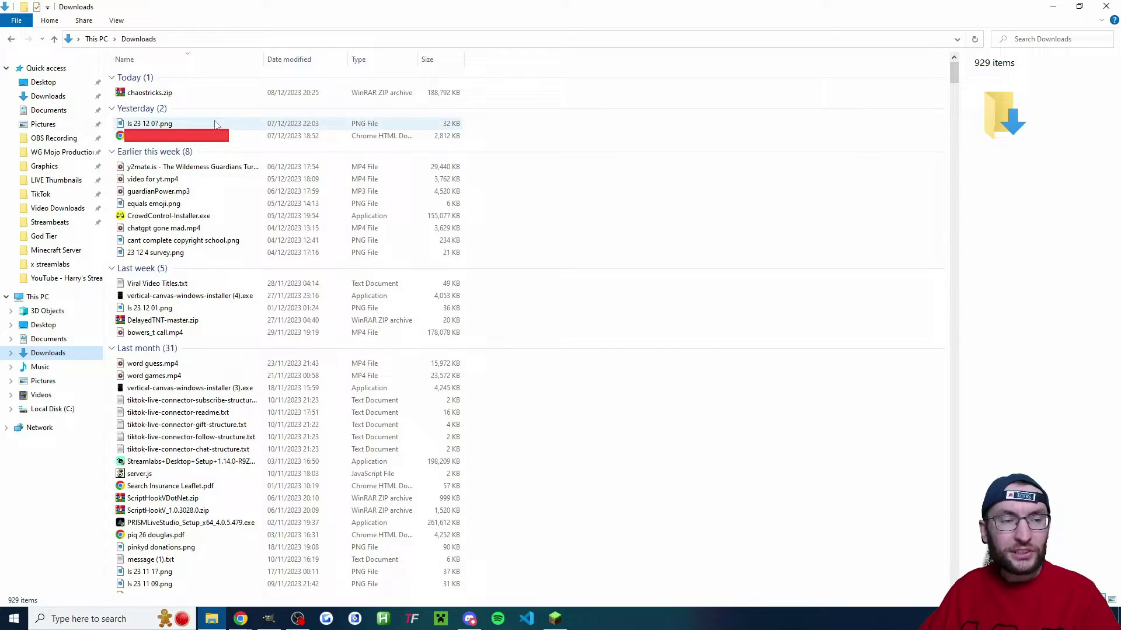
{"action": "left_click", "coordinate": [177, 94]}
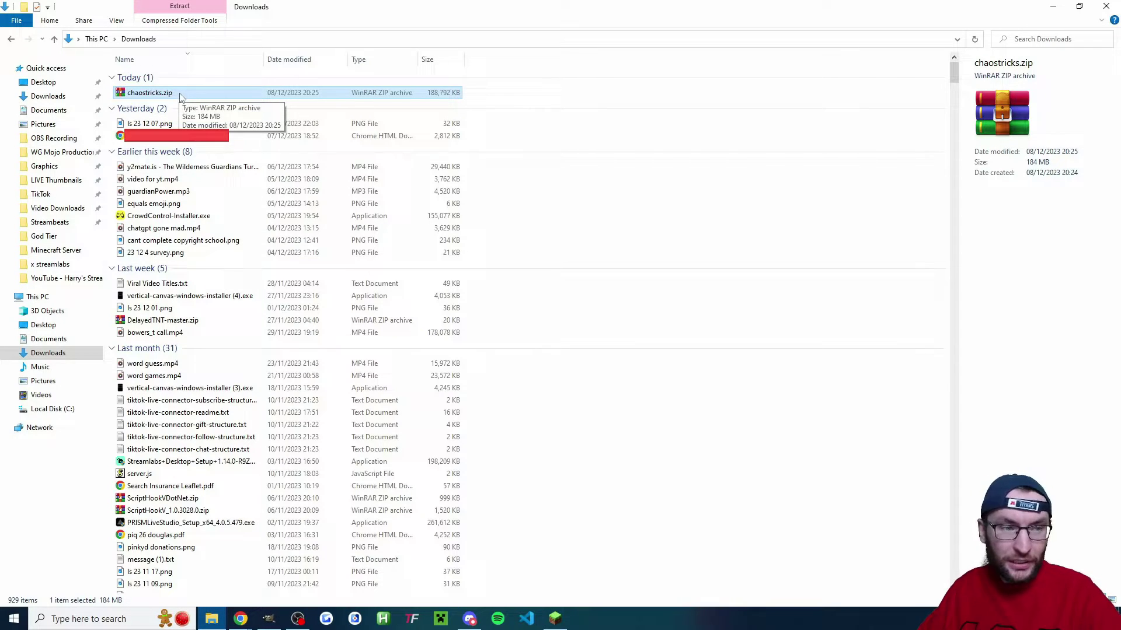
{"action": "right_click", "coordinate": [164, 91]}
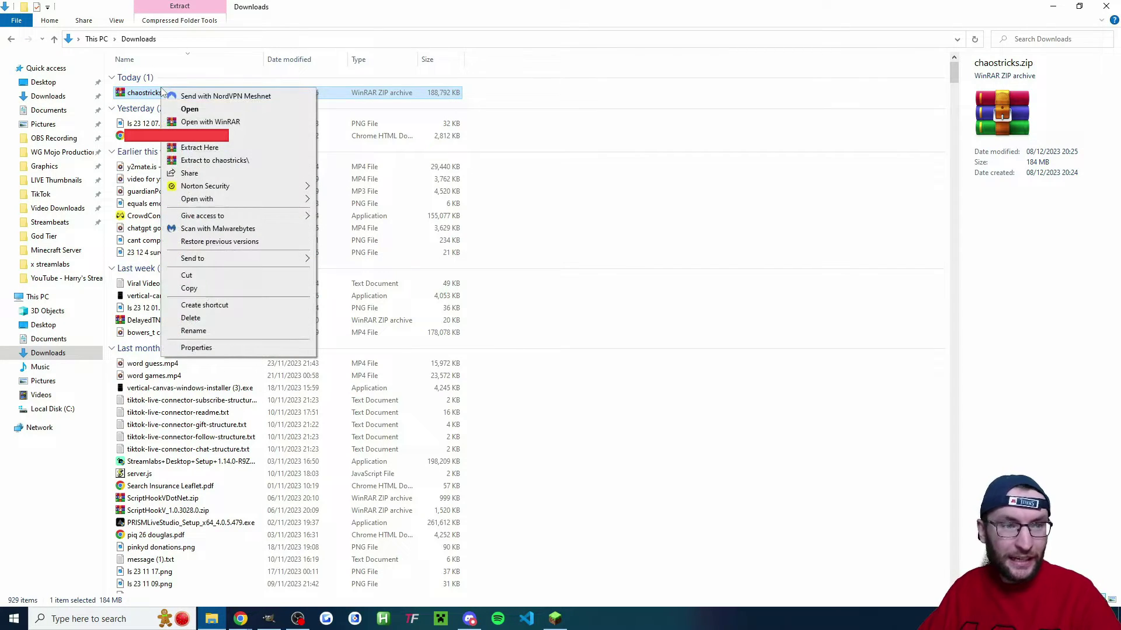
{"action": "left_click", "coordinate": [247, 137]}
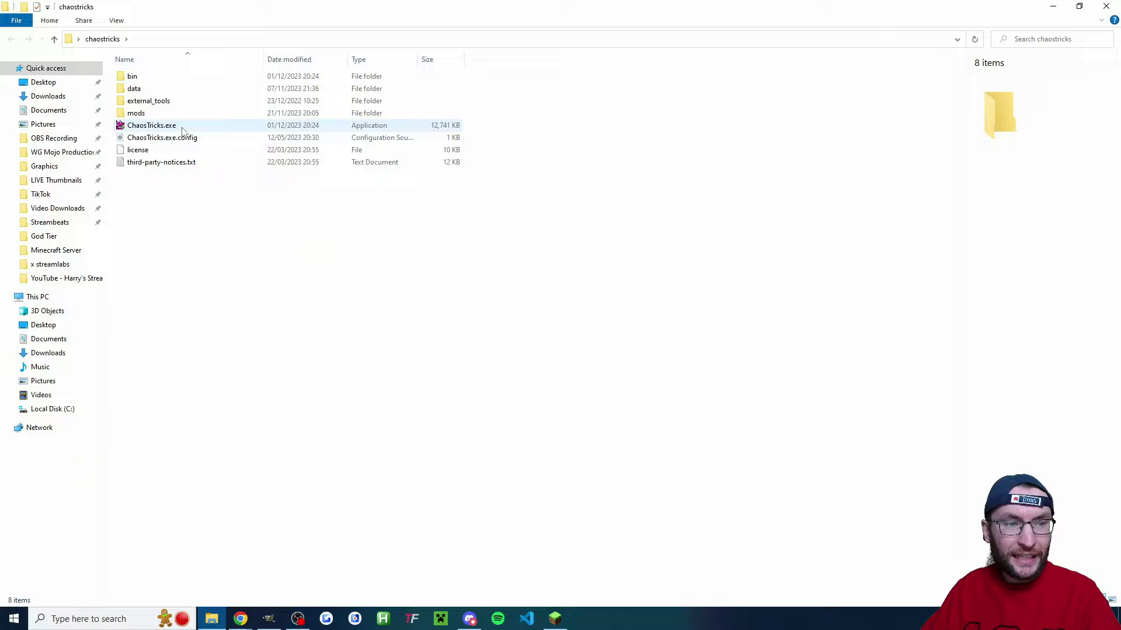
- Try to launch ChaosTricks.exe from the extracted folder, dismiss the access error, and restore the removed file in Norton
{"action": "left_click", "coordinate": [183, 129]}
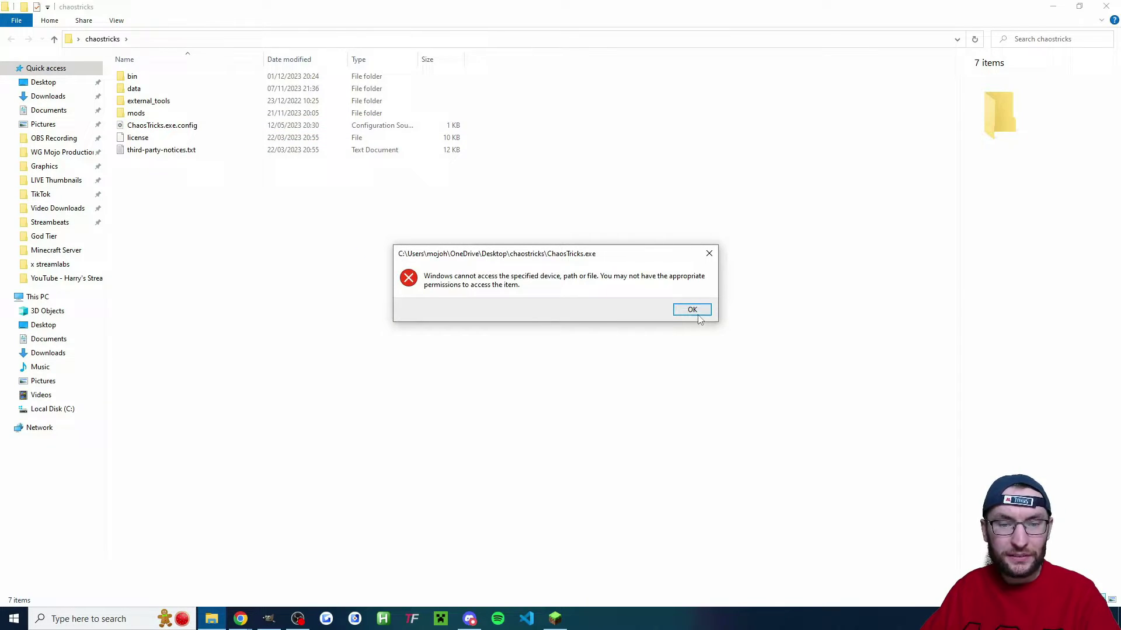
{"action": "left_click", "coordinate": [695, 313]}
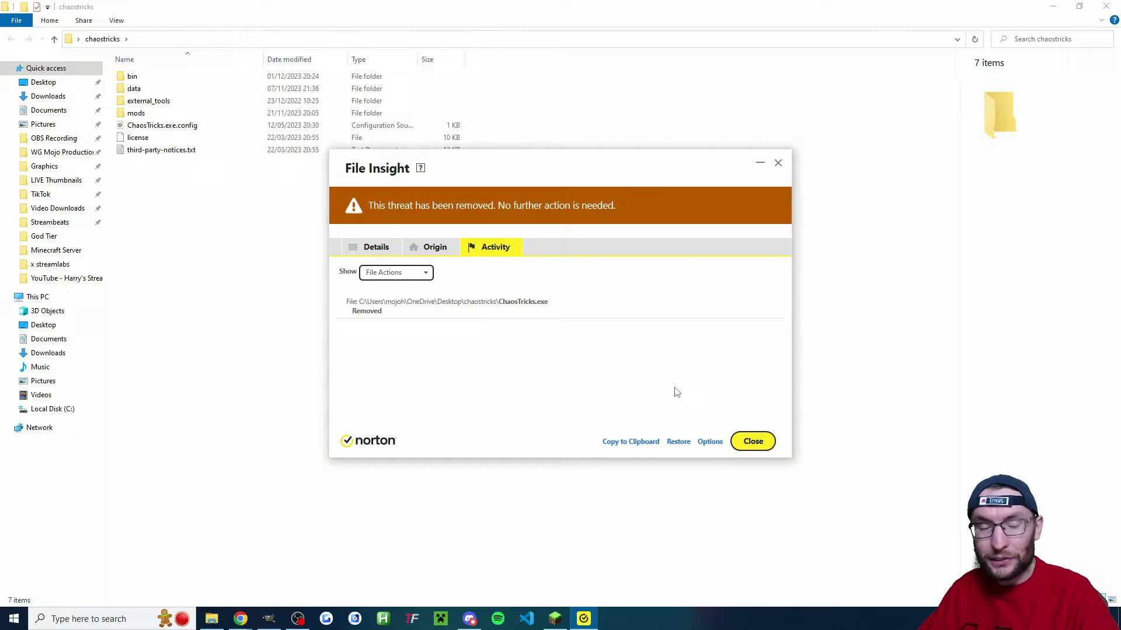
{"action": "left_click", "coordinate": [679, 448]}
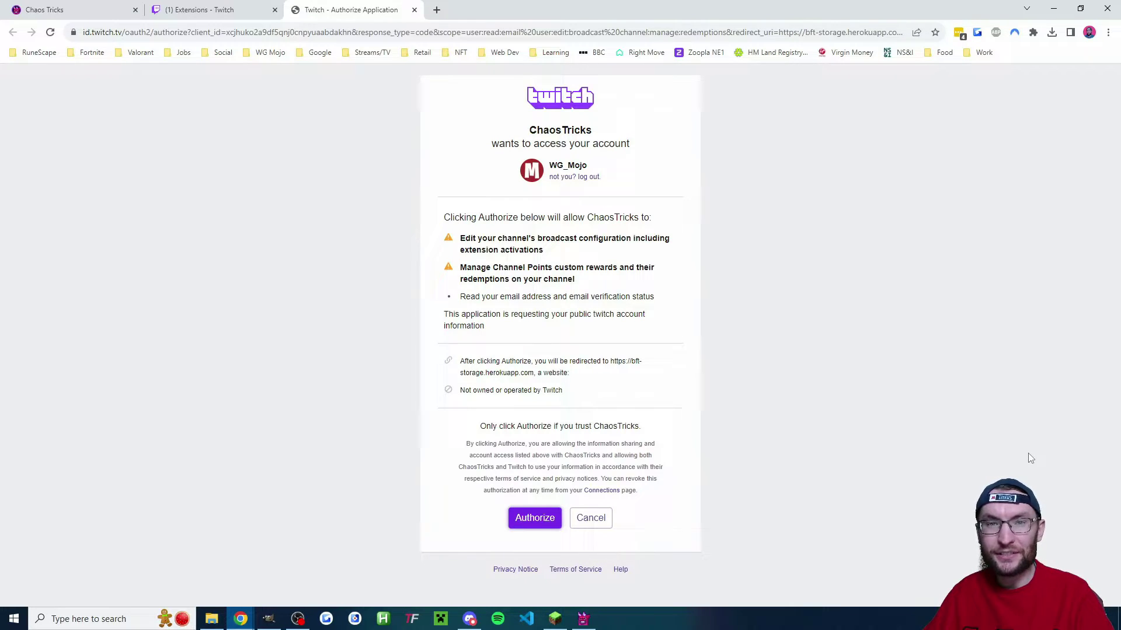
- Authorize ChaosTricks to access the Twitch account, and open the guide for its Minecraft integration
{"action": "left_click", "coordinate": [550, 525]}
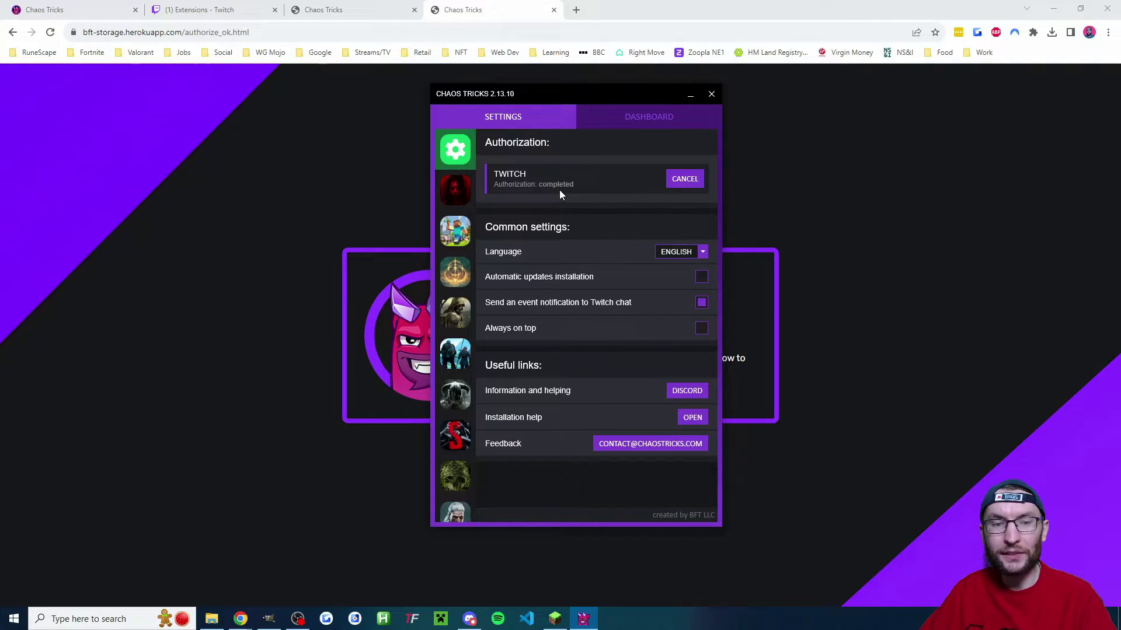
{"action": "left_click", "coordinate": [467, 229]}
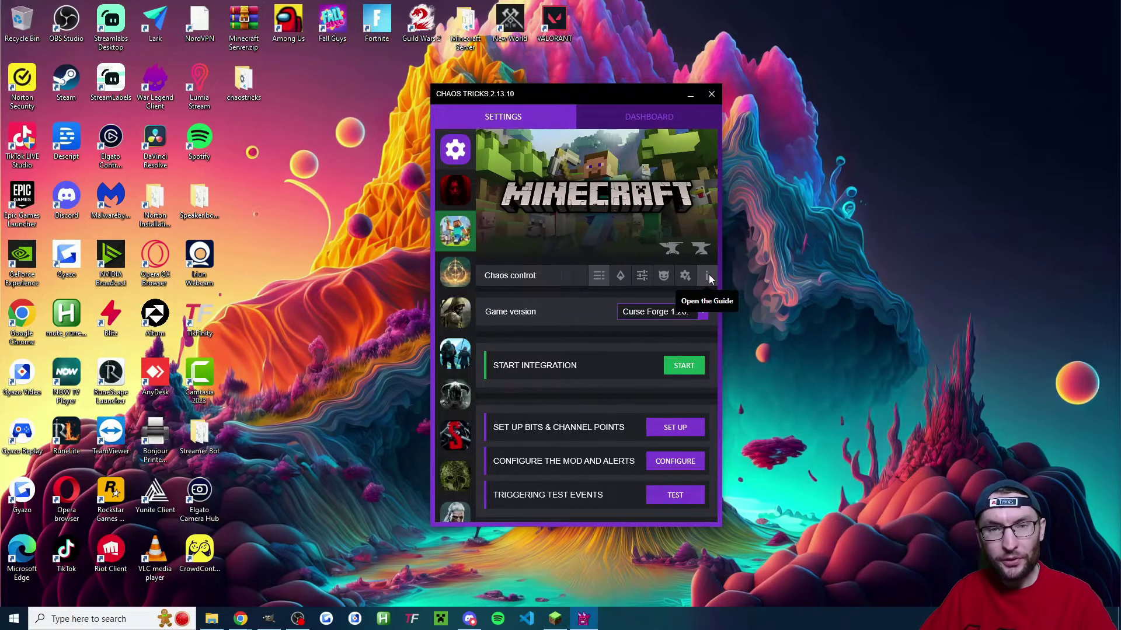
{"action": "left_click", "coordinate": [708, 276]}
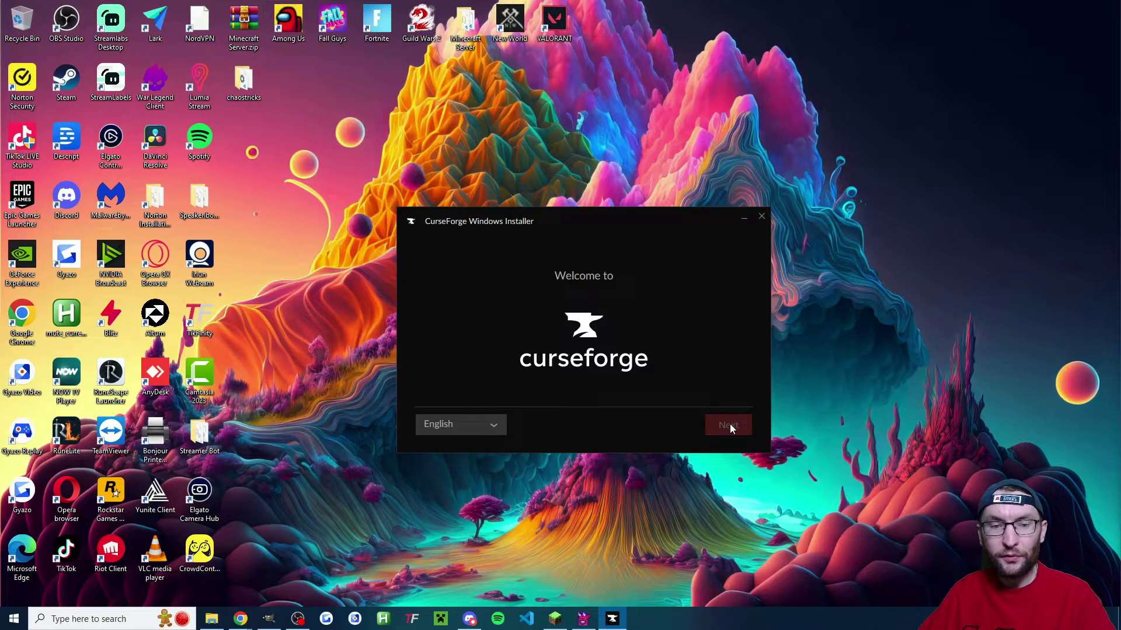
- Install CurseForge with the terms of use accepted, and set up Minecraft with the Standard modding folder
{"action": "left_click", "coordinate": [730, 424]}
{"action": "left_click", "coordinate": [422, 421]}
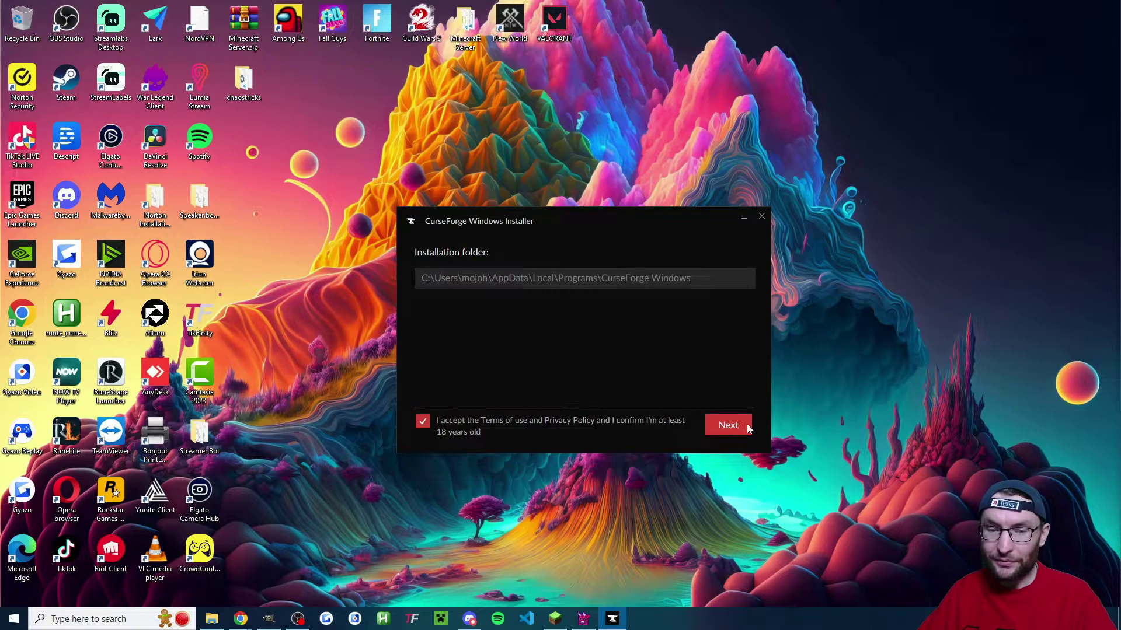
{"action": "left_click", "coordinate": [738, 424]}
{"action": "left_click", "coordinate": [740, 425]}
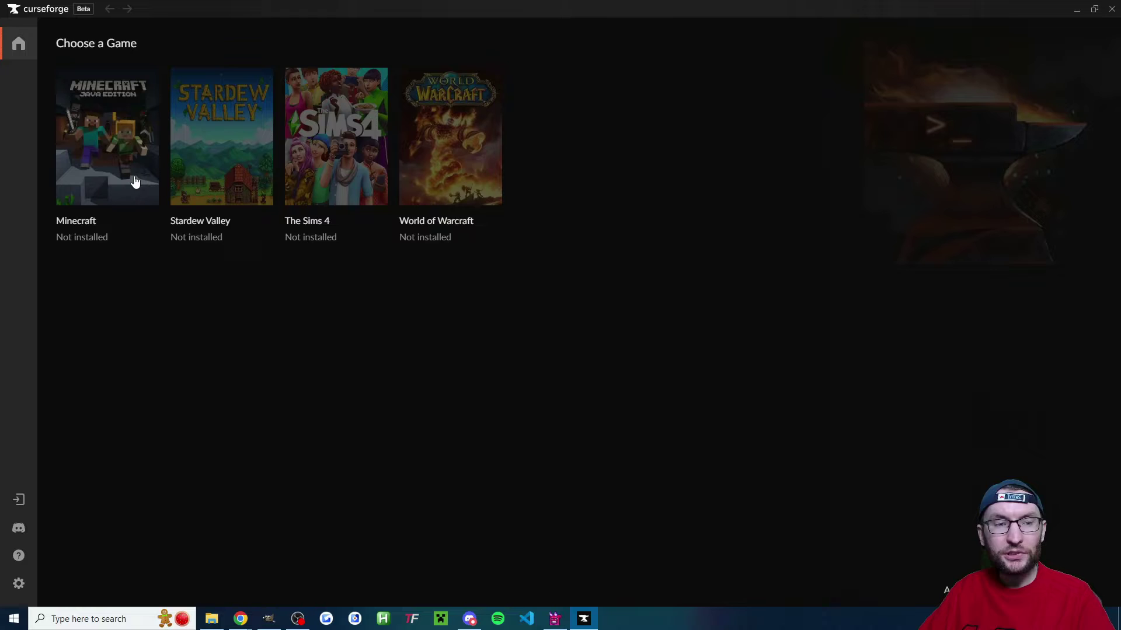
{"action": "left_click", "coordinate": [116, 147]}
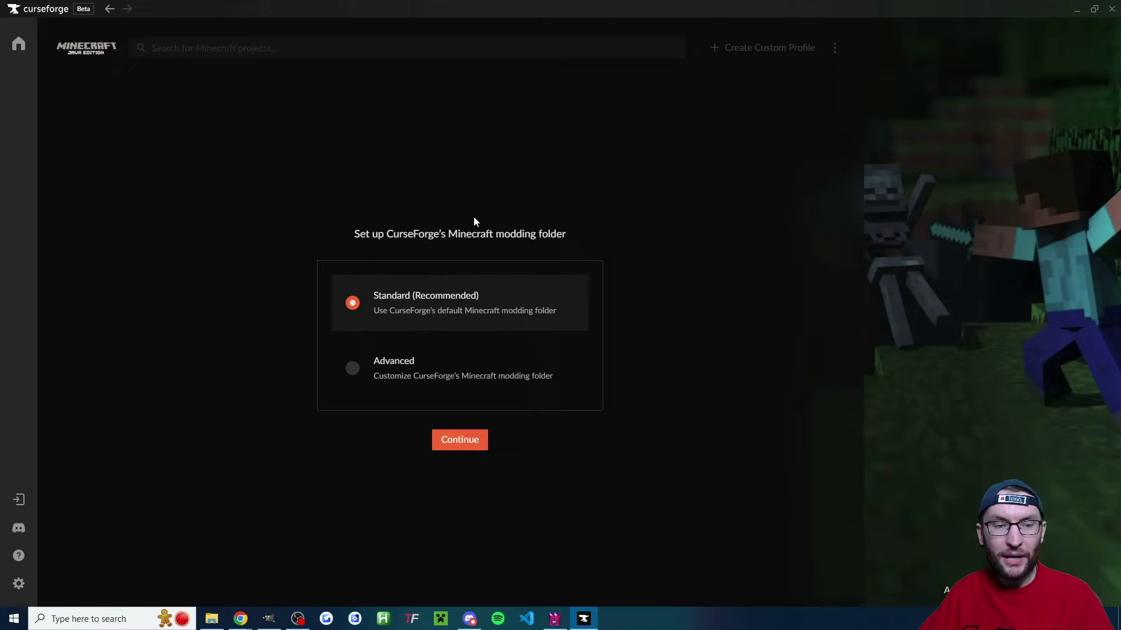
{"action": "left_click", "coordinate": [462, 443]}
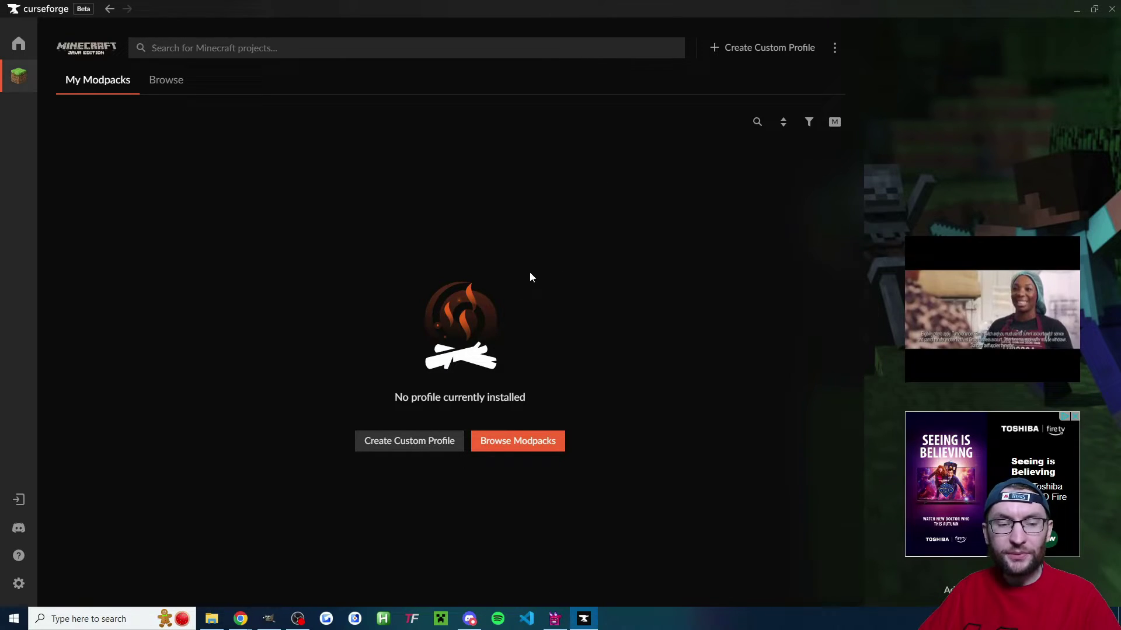
- Create a custom Forge profile named Chaos Tricks for Minecraft version 1.20.2
{"action": "left_click", "coordinate": [437, 442]}
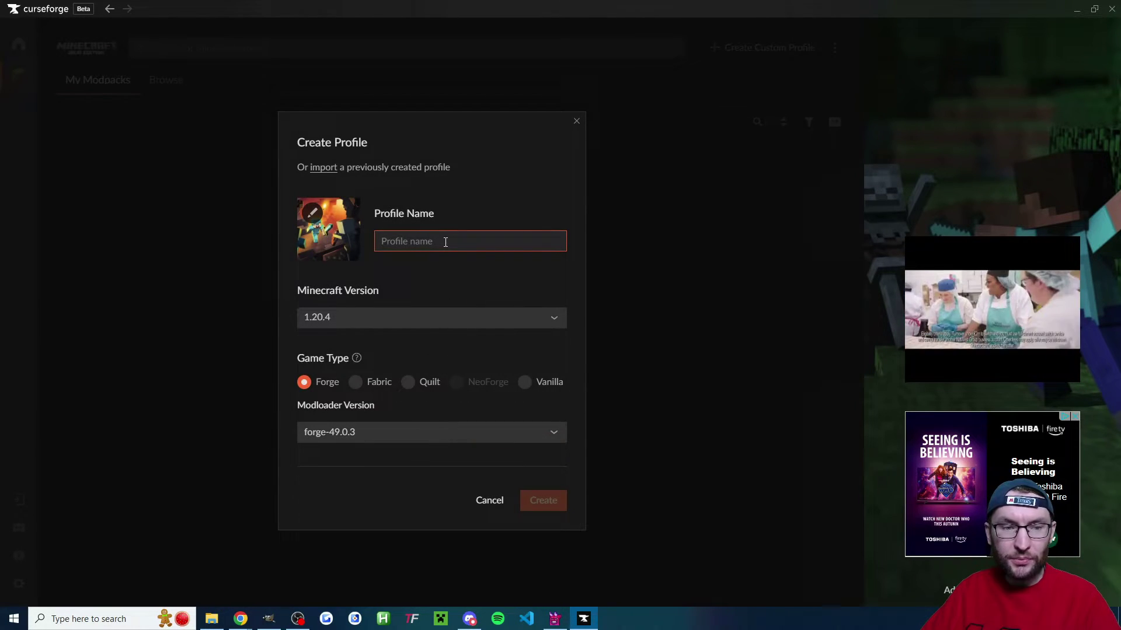
{"action": "type", "text": "Chaos Tricks"}
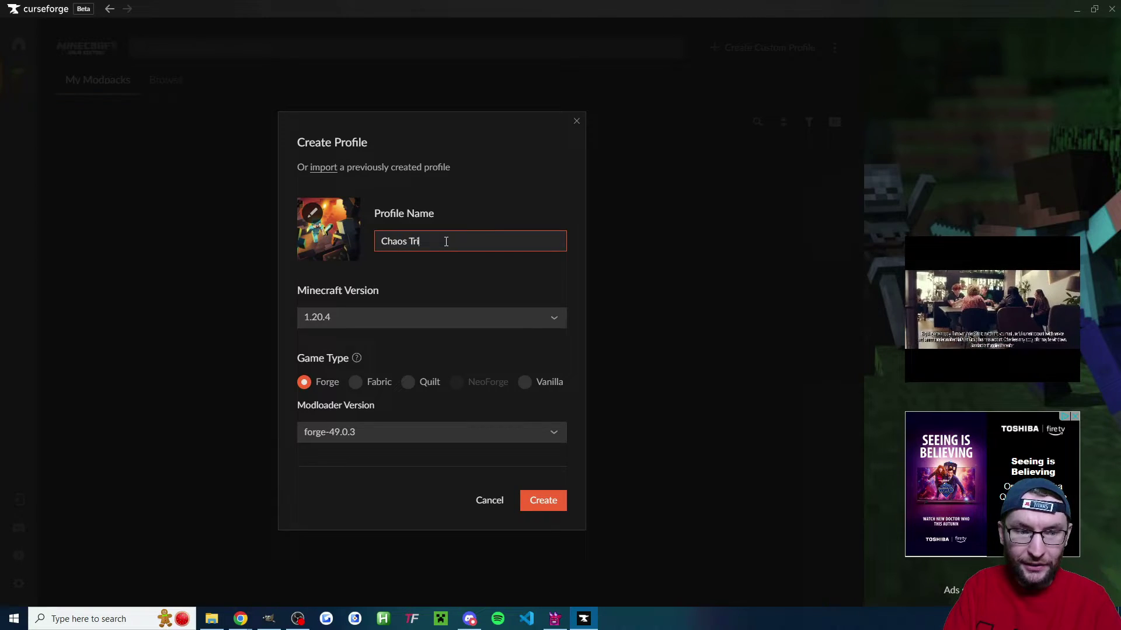
{"action": "left_click", "coordinate": [554, 325]}
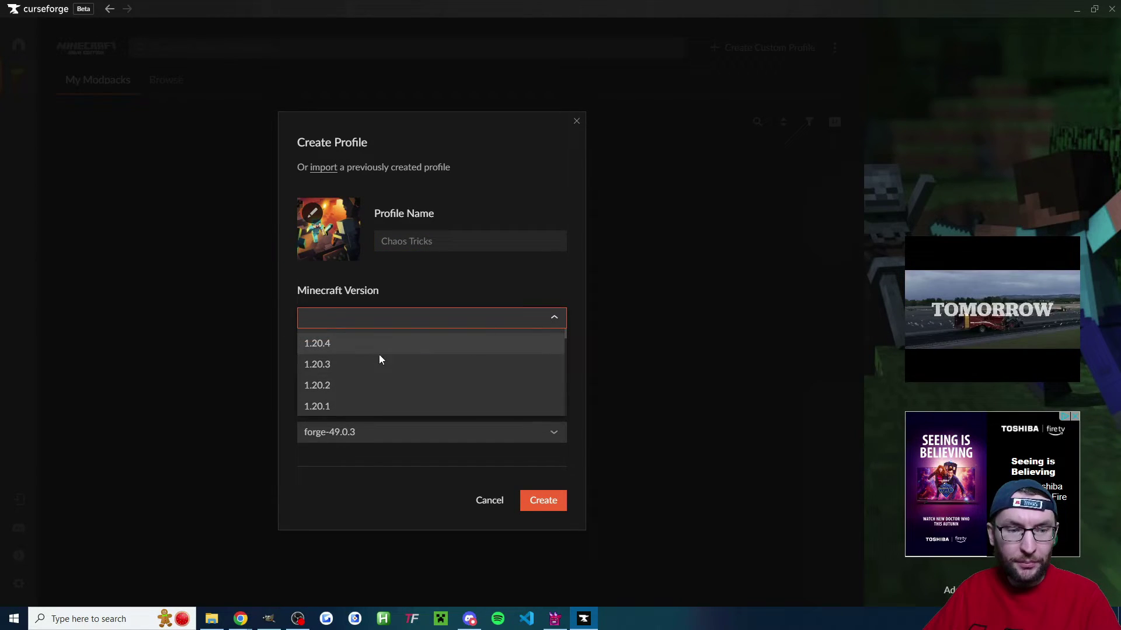
{"action": "left_click", "coordinate": [326, 387]}
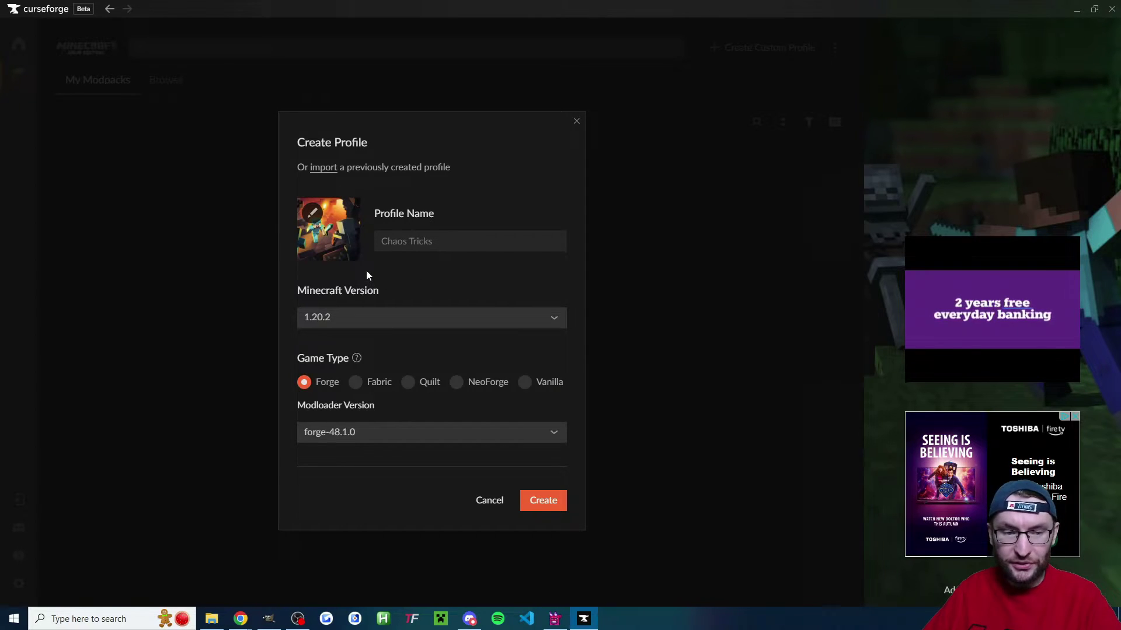
{"action": "left_click", "coordinate": [370, 316]}
{"action": "left_click", "coordinate": [400, 288]}
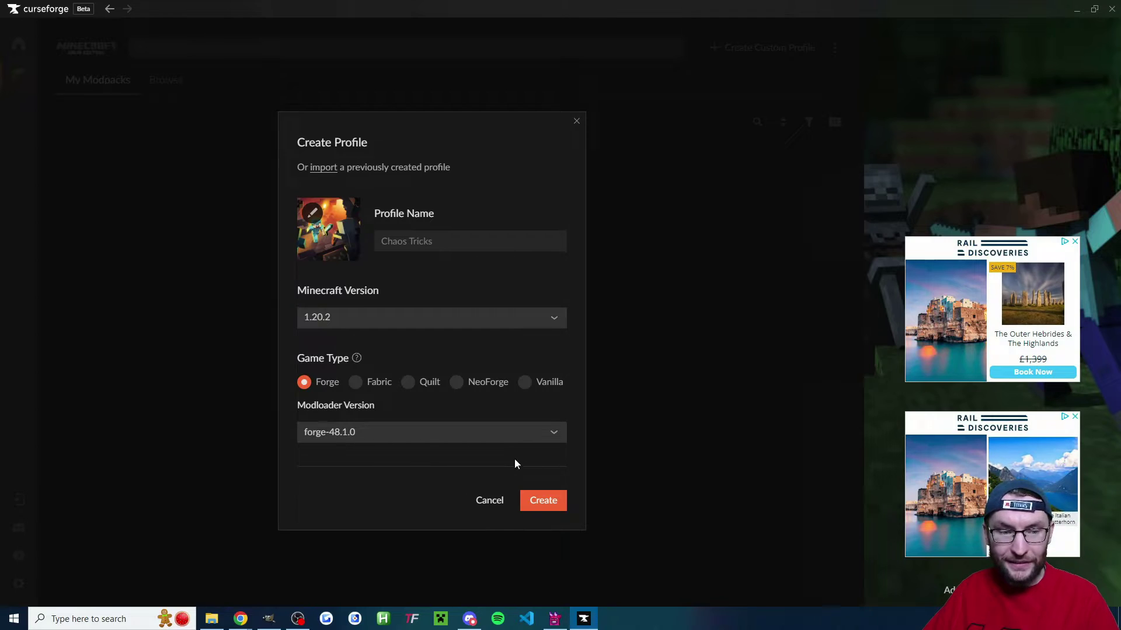
{"action": "left_click", "coordinate": [545, 505]}
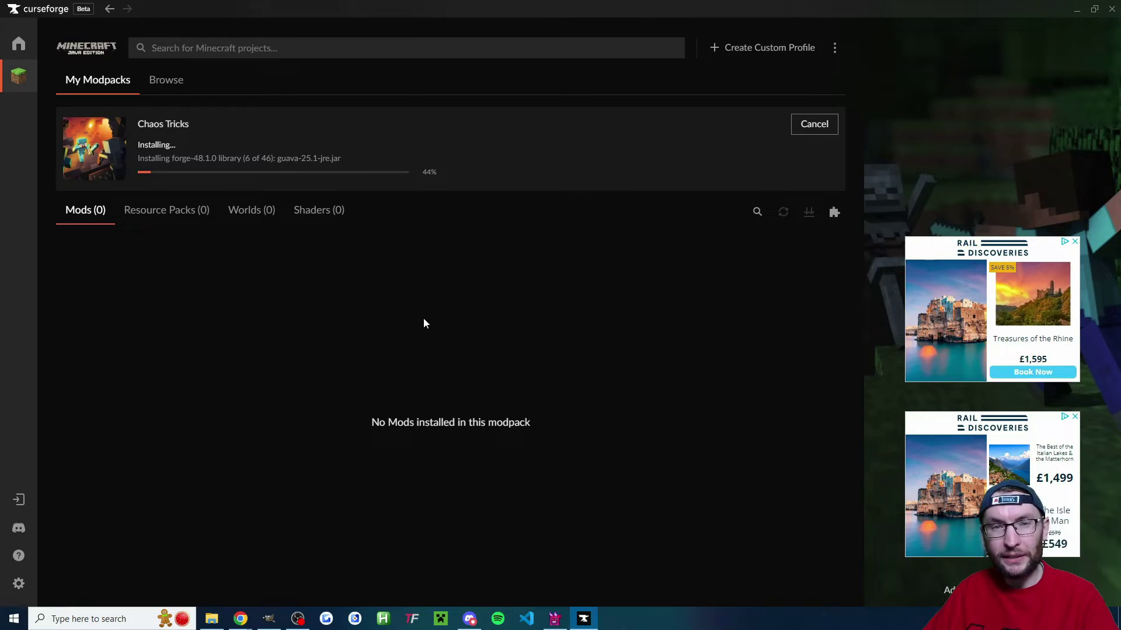
- Add the Chaos Tricks Twitch Integration mod to the Chaos Tricks profile, searching for "chaos", and close CurseForge
{"action": "left_click", "coordinate": [774, 124]}
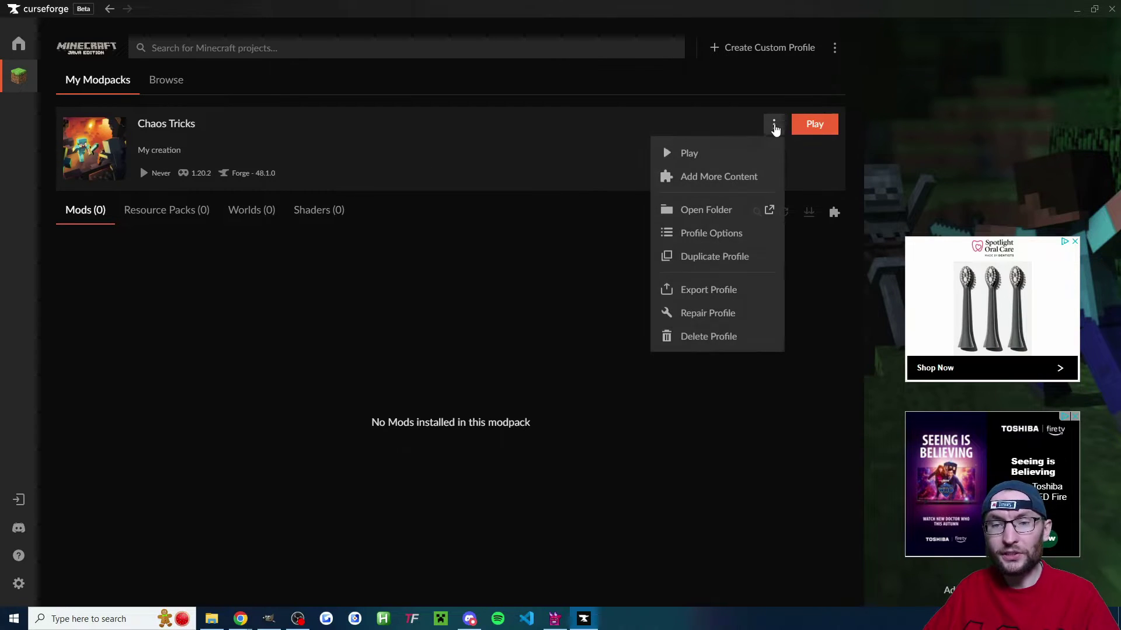
{"action": "left_click", "coordinate": [727, 180]}
{"action": "type", "text": "chaos"}
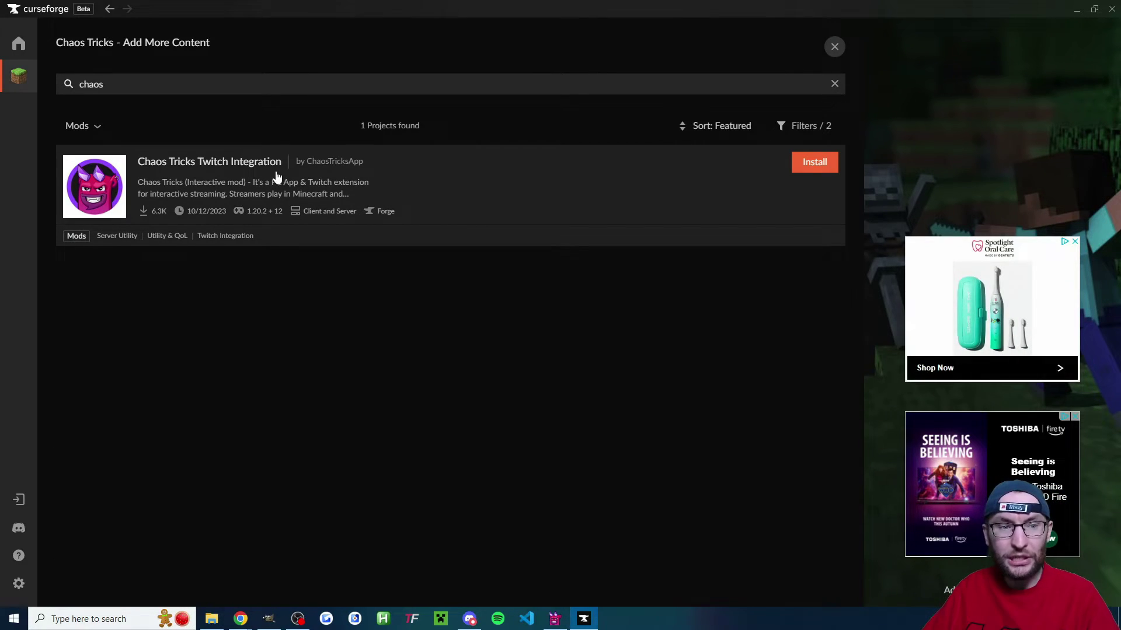
{"action": "left_click", "coordinate": [816, 166]}
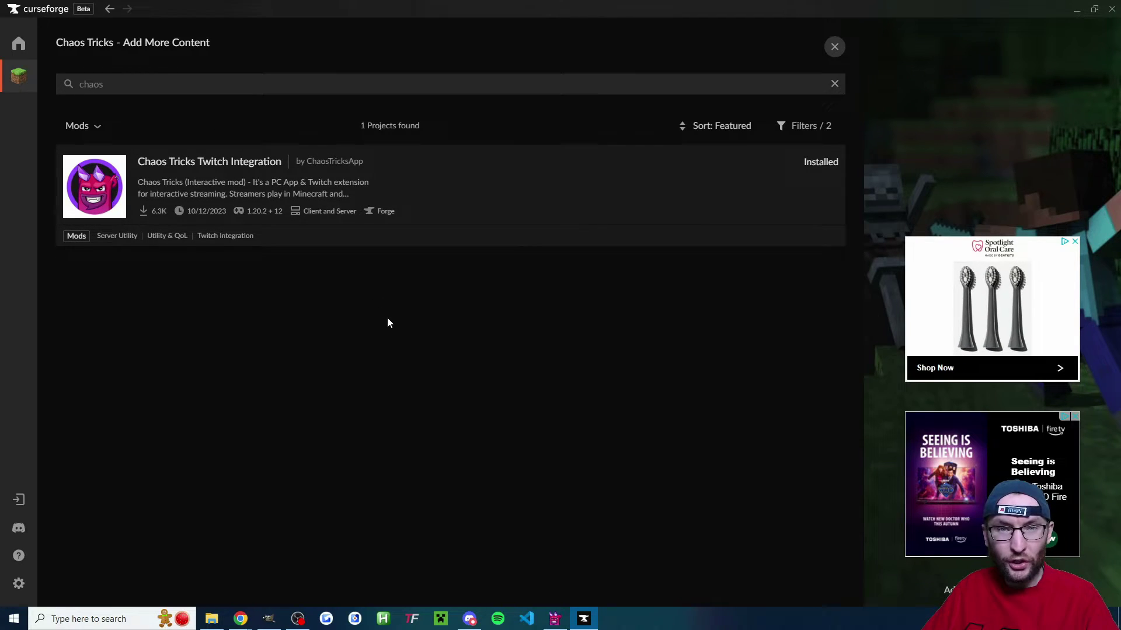
{"action": "left_click", "coordinate": [834, 46]}
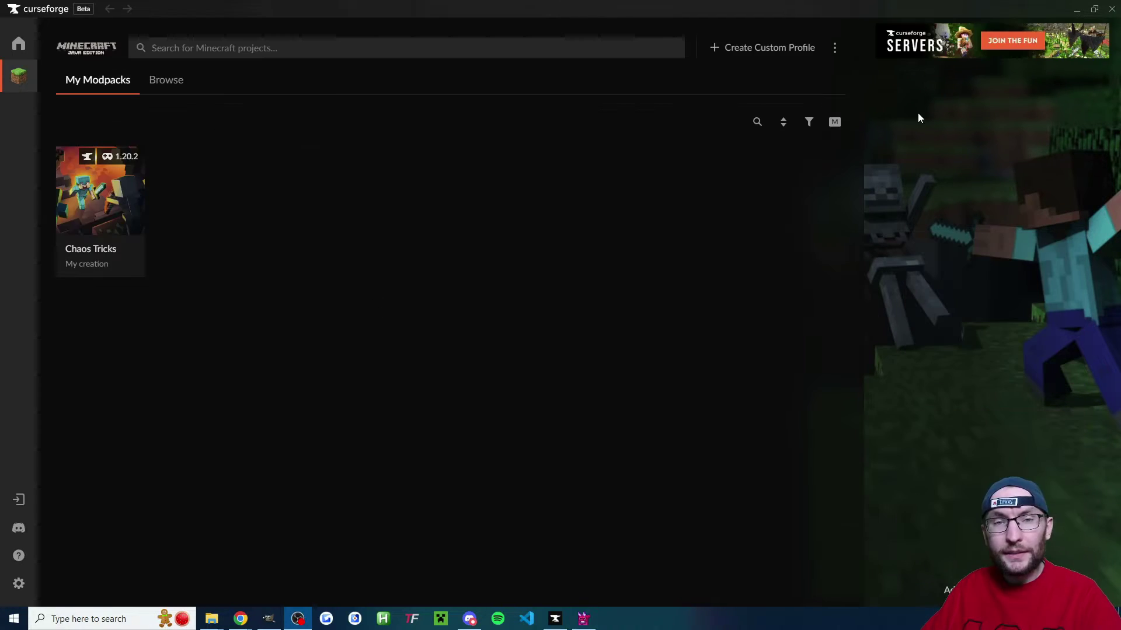
{"action": "left_click", "coordinate": [1113, 6]}
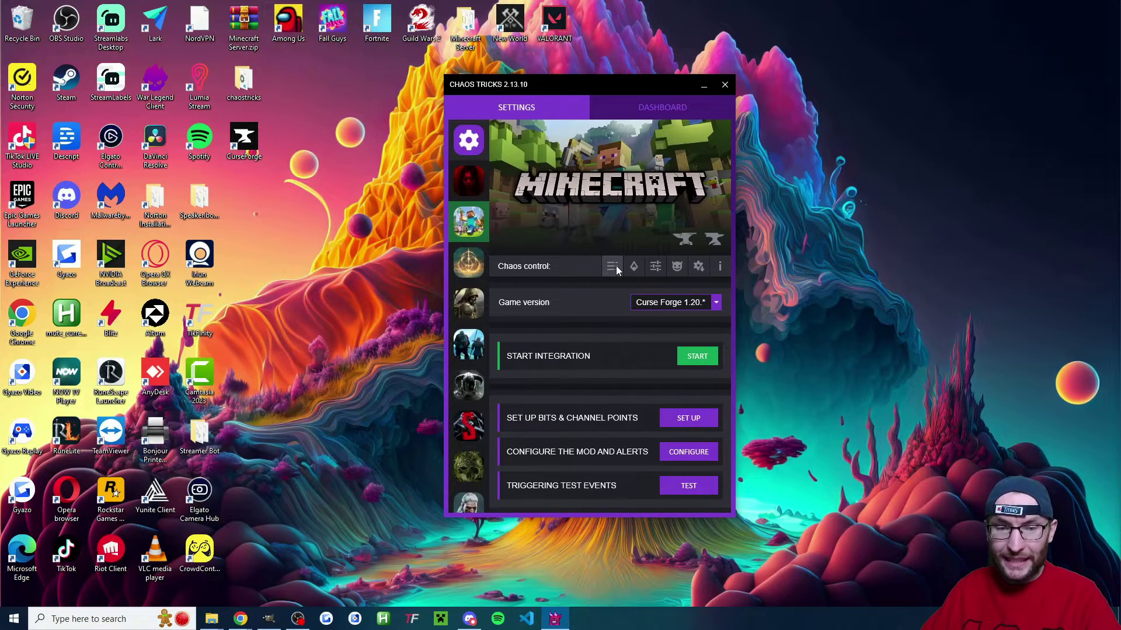
- Start the Minecraft integration in Chaos Tricks and open its Bits and channel points setup
{"action": "left_click", "coordinate": [702, 359]}
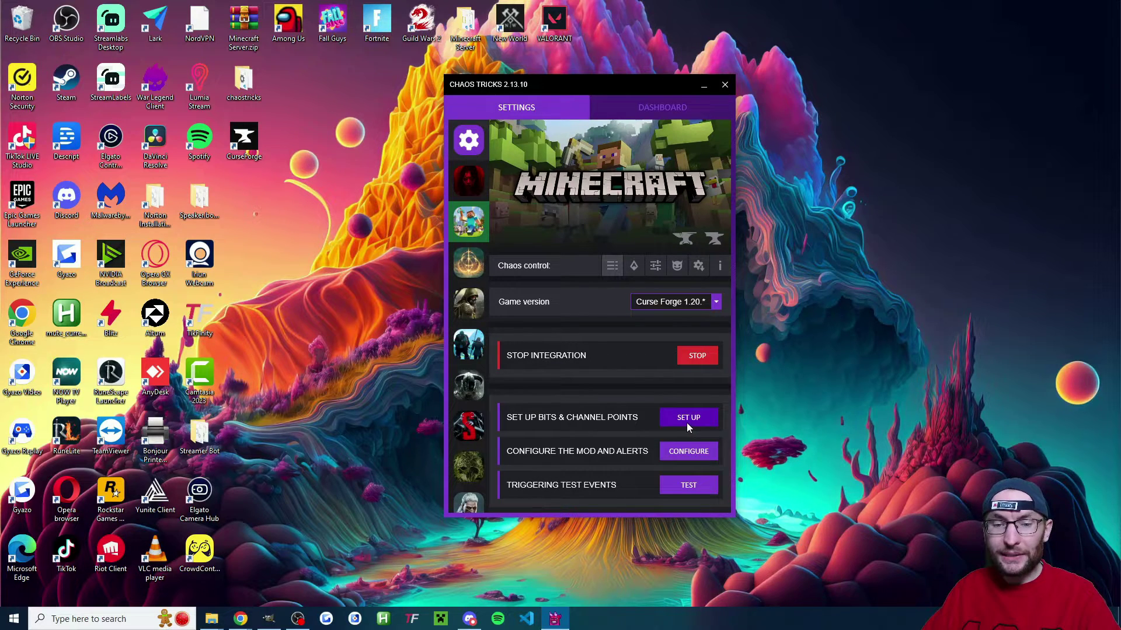
{"action": "left_click", "coordinate": [708, 426]}
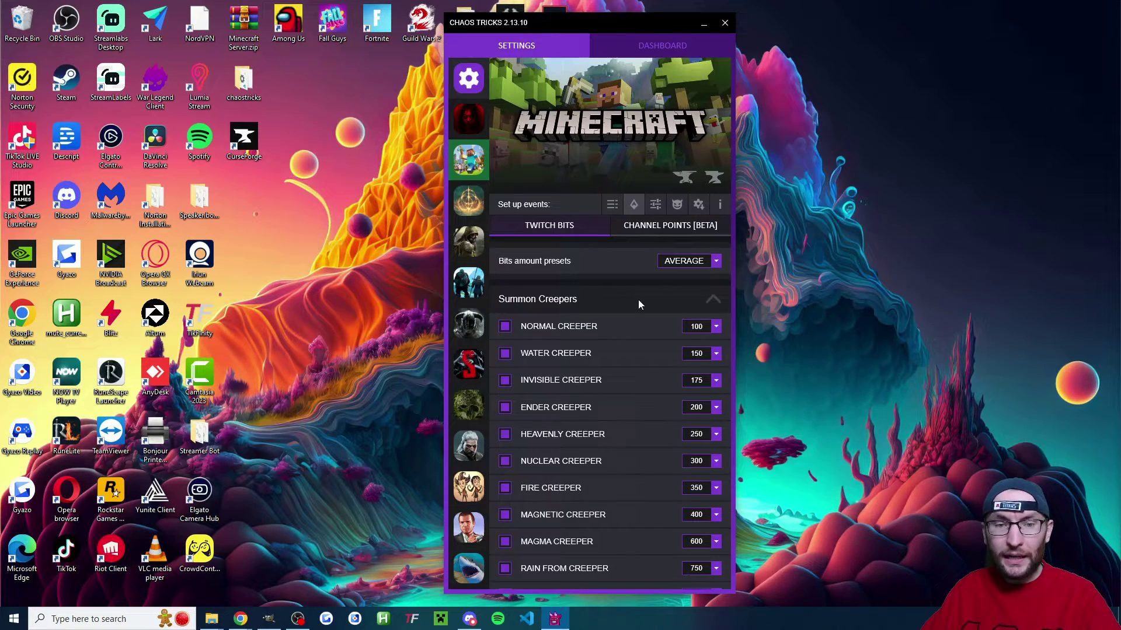
- Examine the Minecraft events that viewers can trigger with Twitch Bits and their Bits amounts, from Summon Creepers to Negative Effects
{"action": "scroll", "coordinate": [629, 286], "scroll_direction": "down", "scroll_amount": 10}
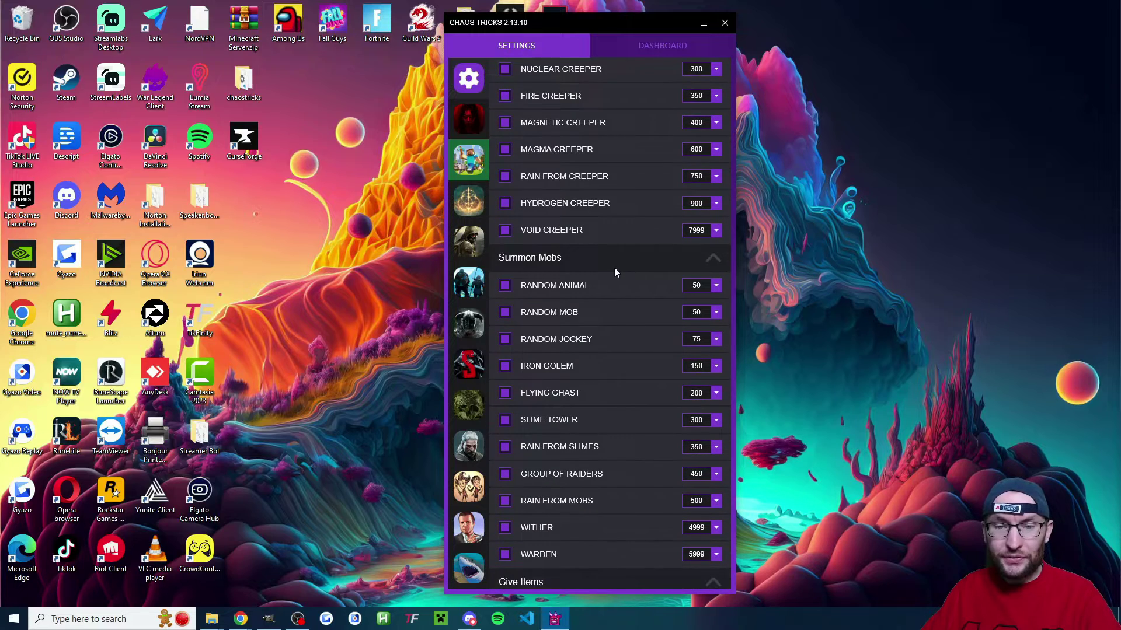
{"action": "scroll", "coordinate": [617, 267], "scroll_direction": "down", "scroll_amount": 8}
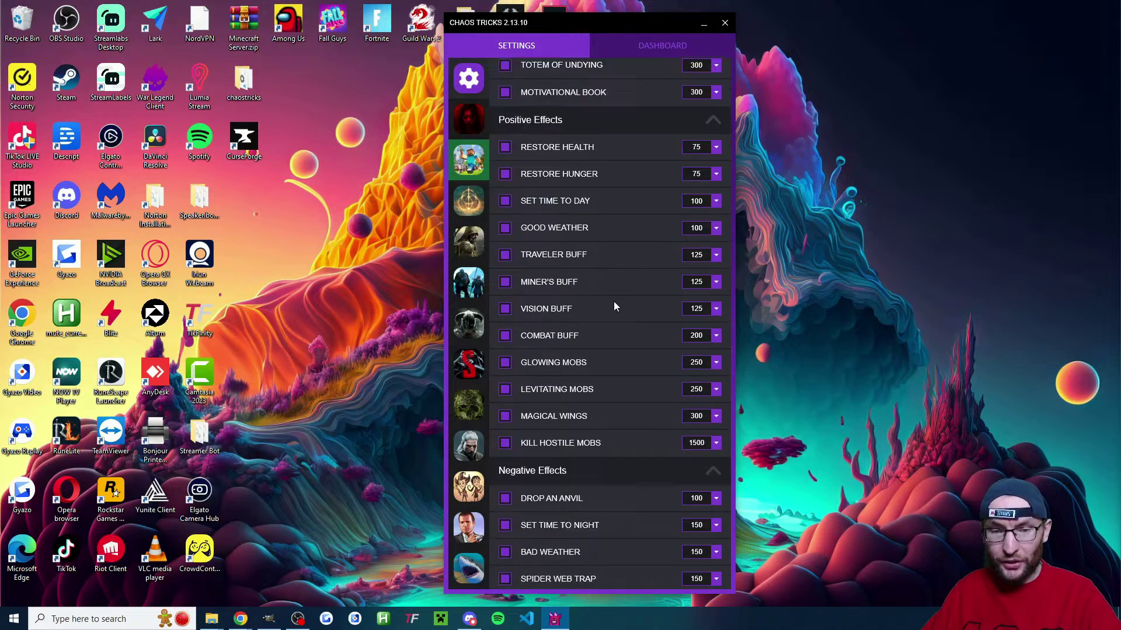
{"action": "scroll", "coordinate": [614, 302], "scroll_direction": "down", "scroll_amount": 5}
{"action": "scroll", "coordinate": [611, 306], "scroll_direction": "up", "scroll_amount": 5}
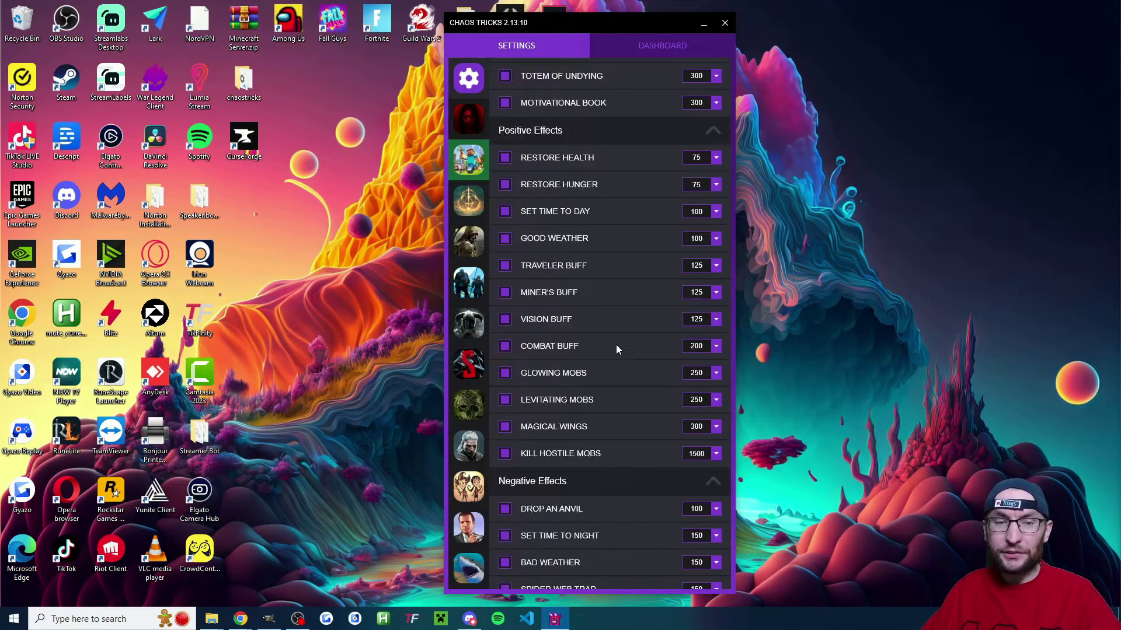
{"action": "scroll", "coordinate": [603, 325], "scroll_direction": "up", "scroll_amount": 10}
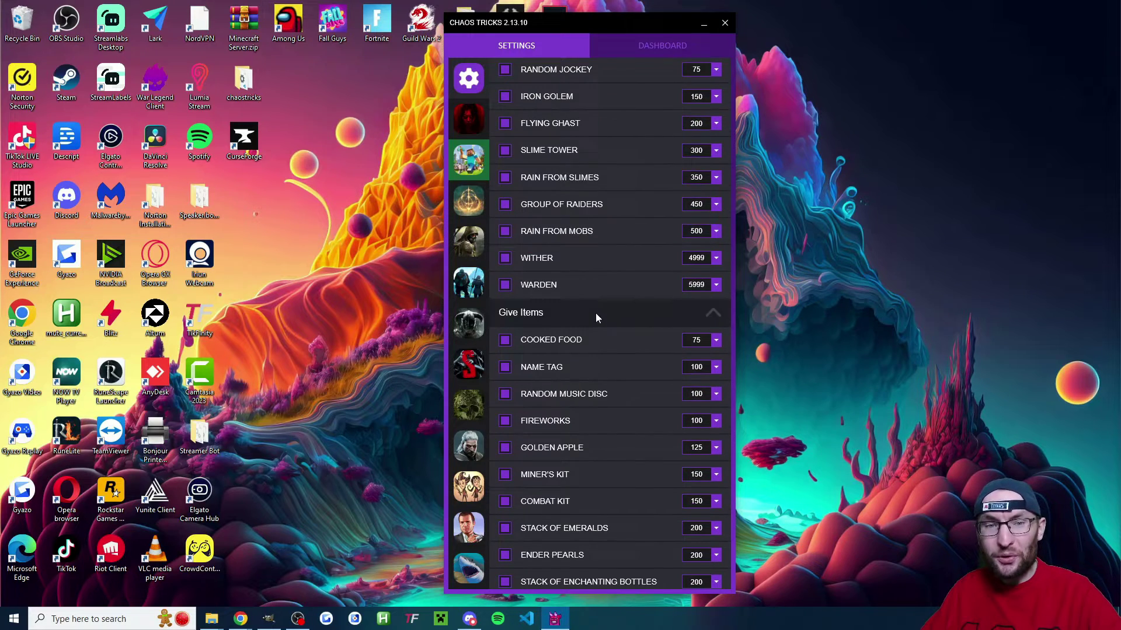
{"action": "scroll", "coordinate": [599, 326], "scroll_direction": "up", "scroll_amount": 15}
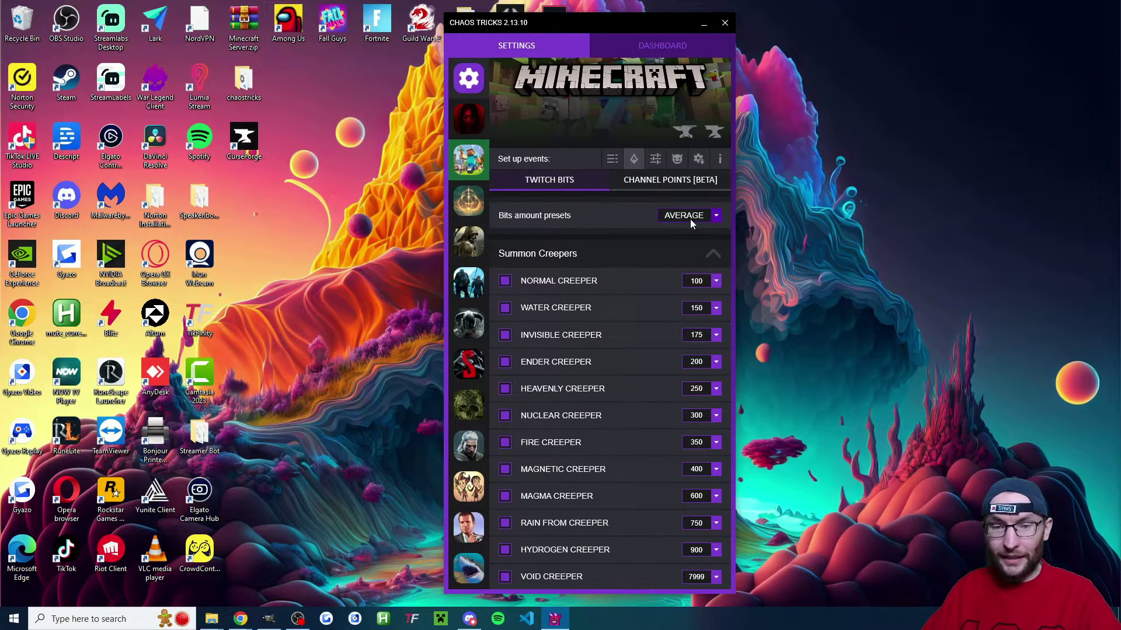
- Set the Bits amount preset for the Minecraft events to High
{"action": "left_click", "coordinate": [690, 222]}
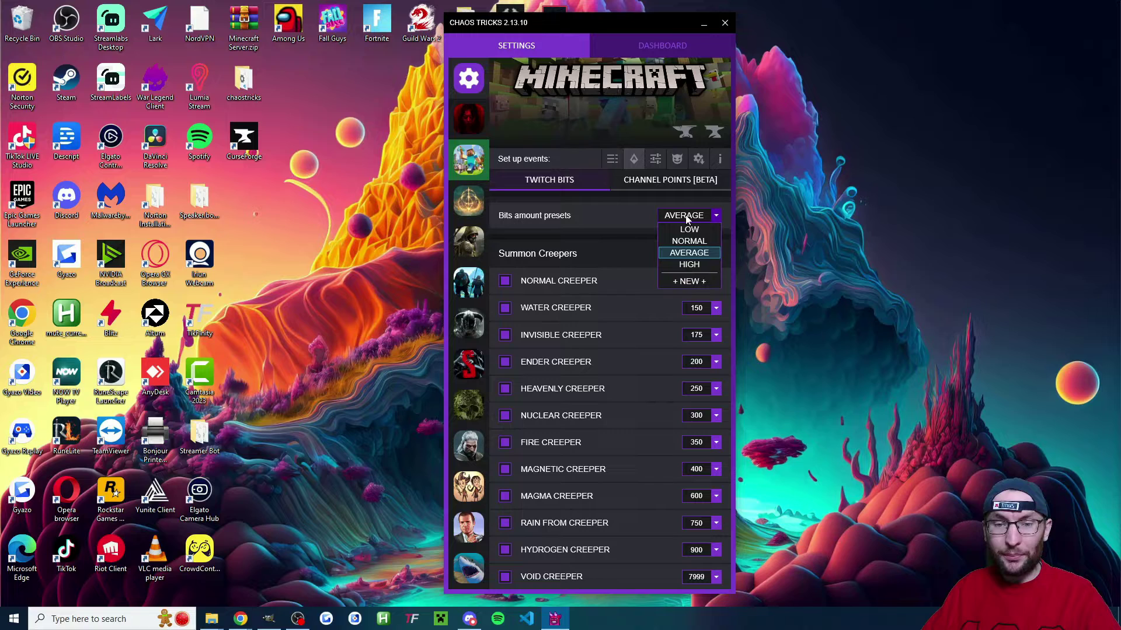
{"action": "left_click", "coordinate": [689, 265]}
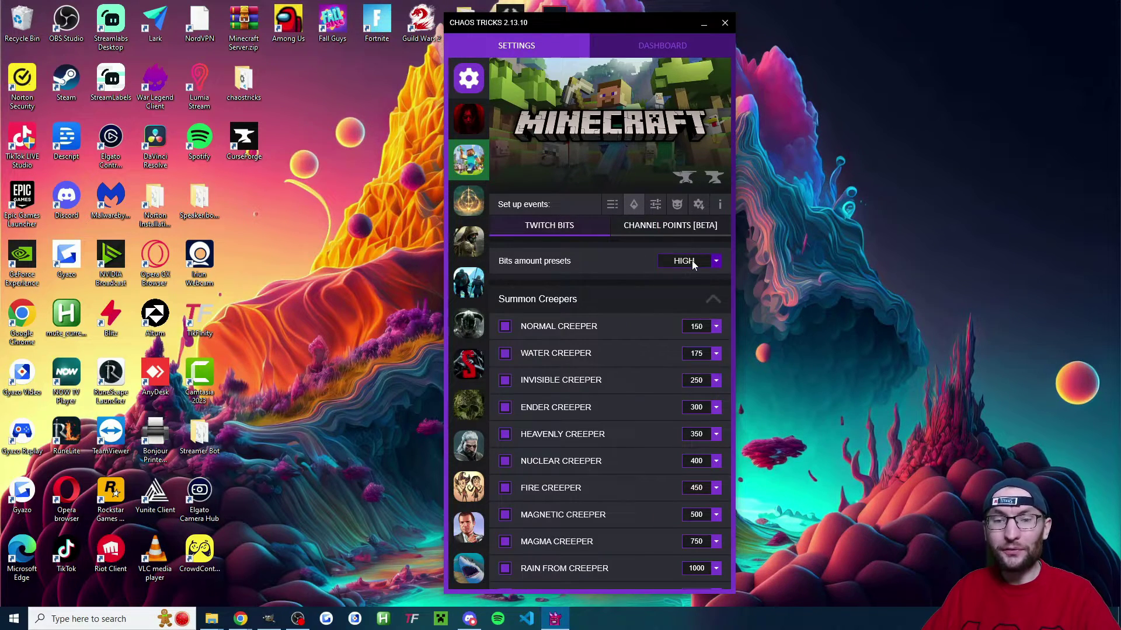
{"action": "left_click", "coordinate": [693, 264]}
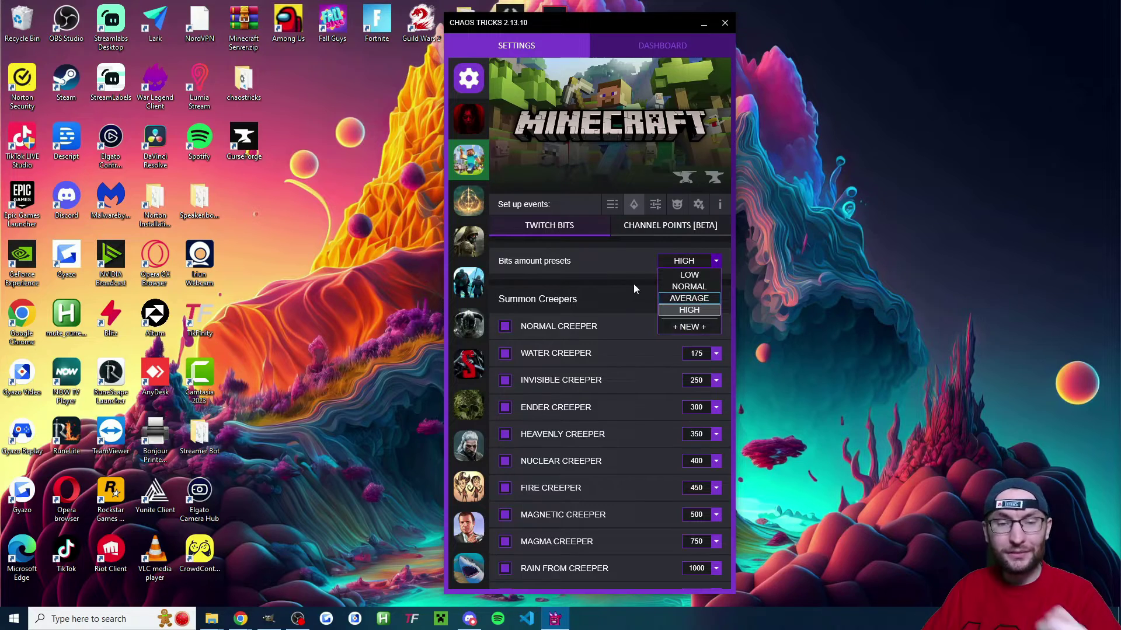
- View the channel points settings for Minecraft and open the test events
{"action": "left_click", "coordinate": [670, 225]}
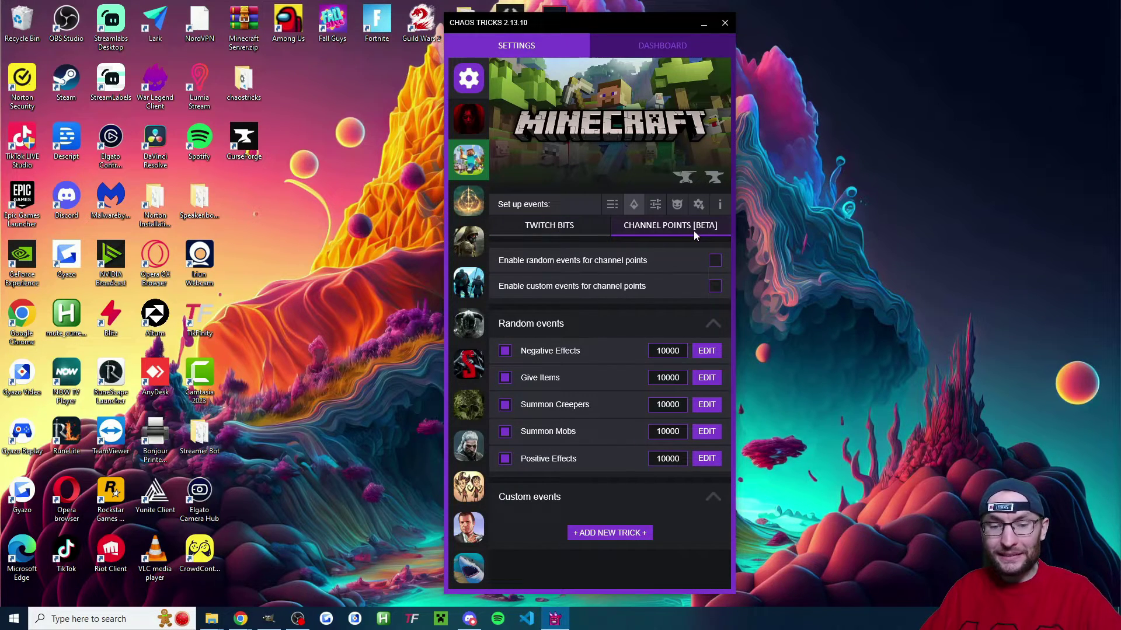
{"action": "left_click", "coordinate": [676, 204]}
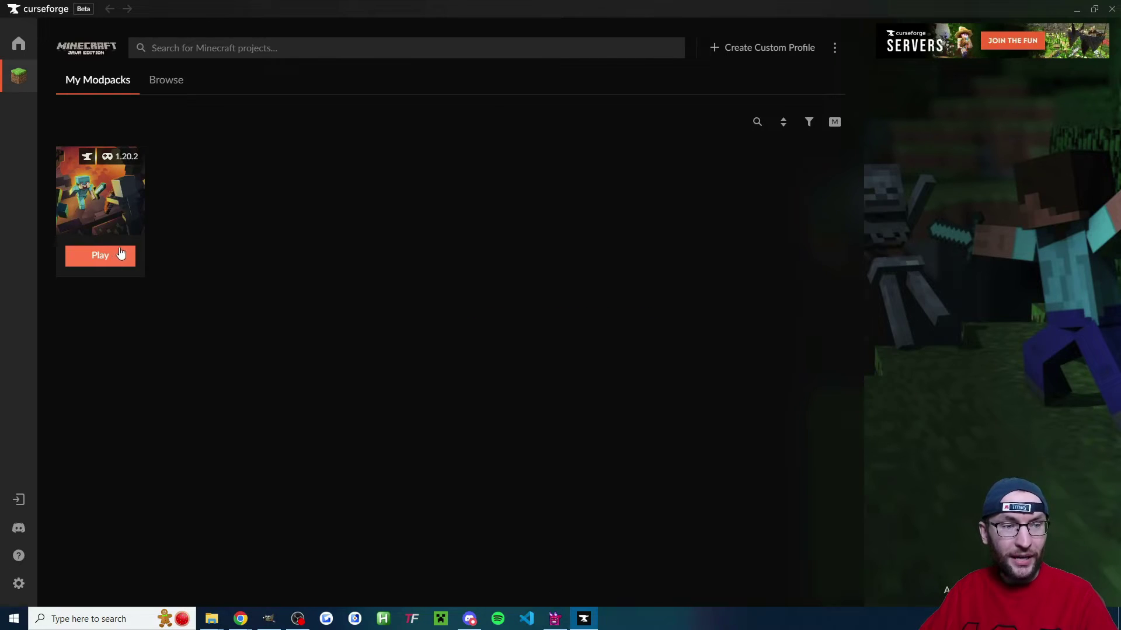
- Switch to CurseForge and launch Minecraft Java Edition with the Chaos Tricks Forge profile
{"action": "left_click", "coordinate": [119, 261]}
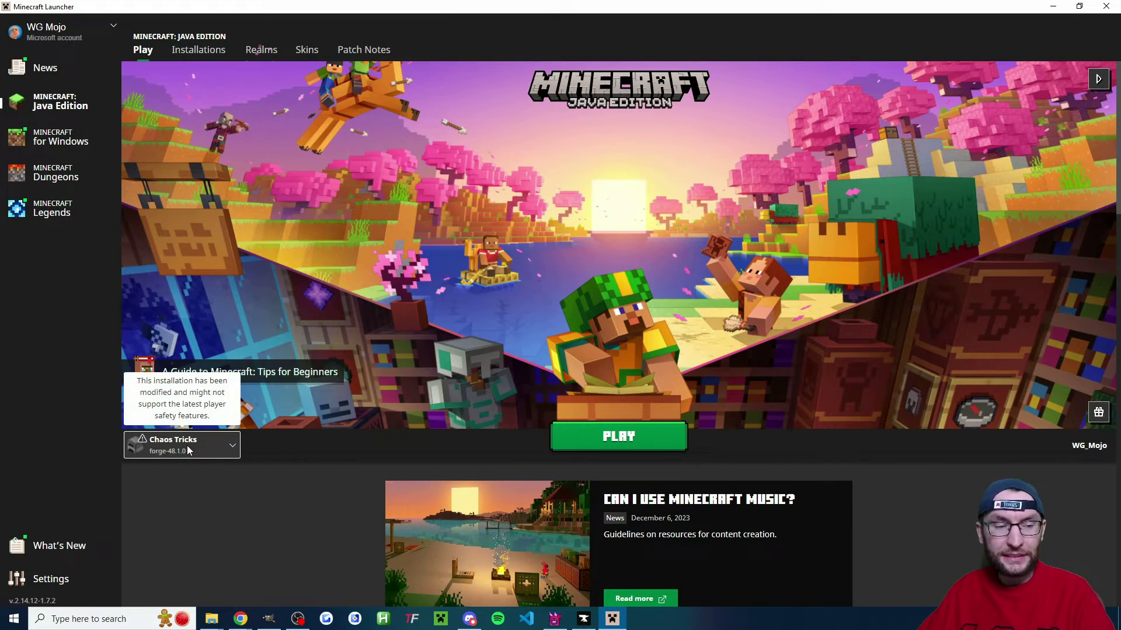
{"action": "left_click", "coordinate": [667, 441]}
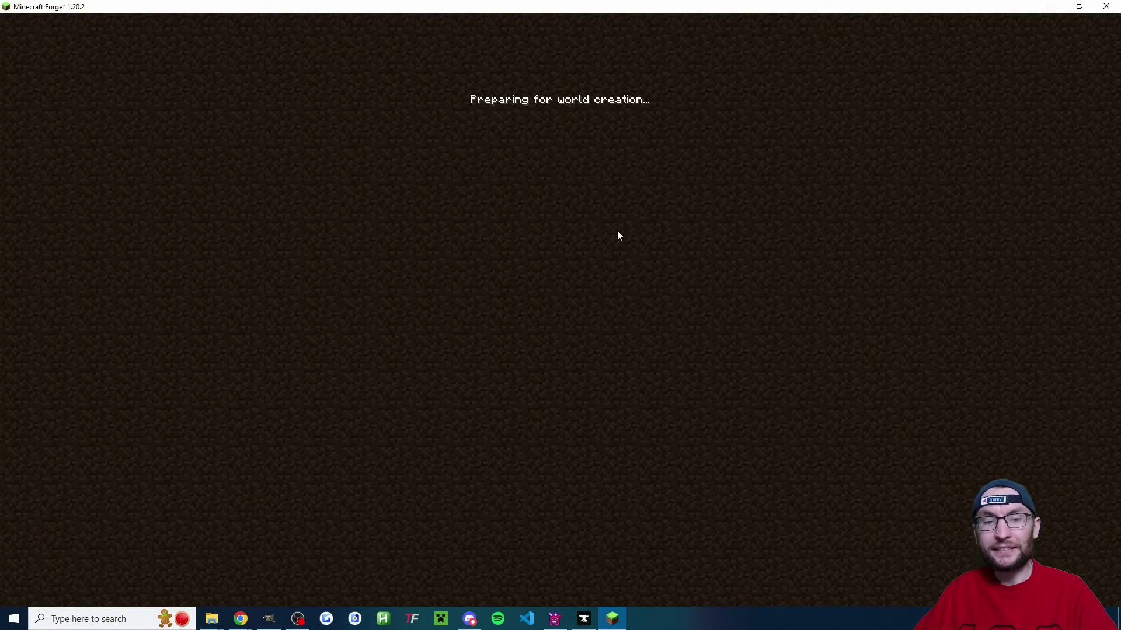
- Create a new singleplayer world in Creative game mode with cheats allowed
{"action": "left_click", "coordinate": [589, 238]}
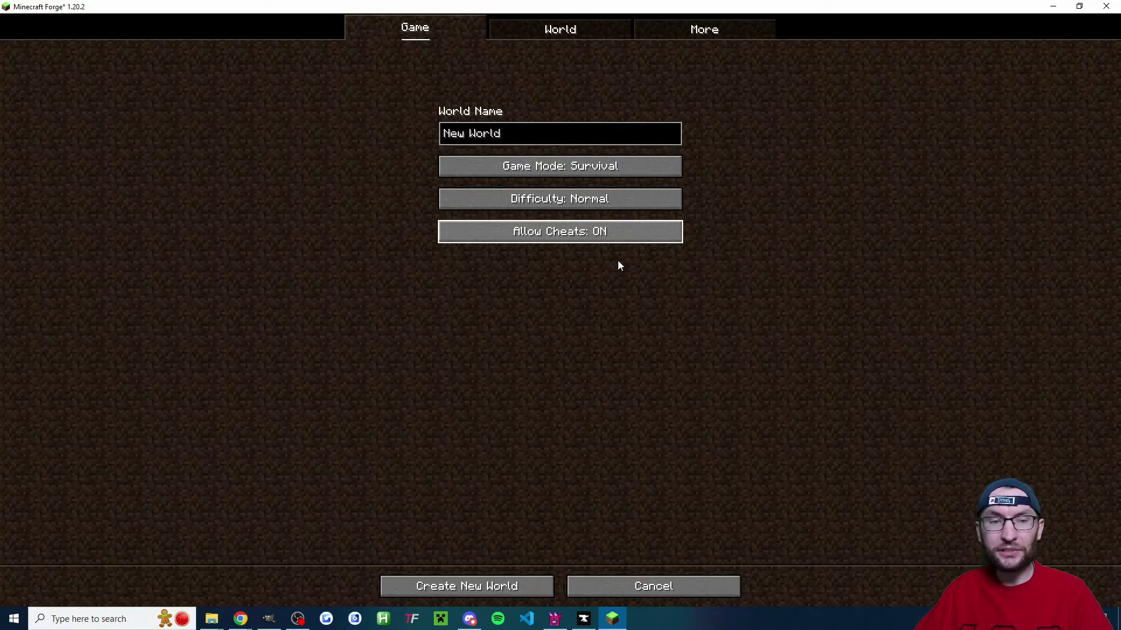
{"action": "left_click", "coordinate": [664, 173]}
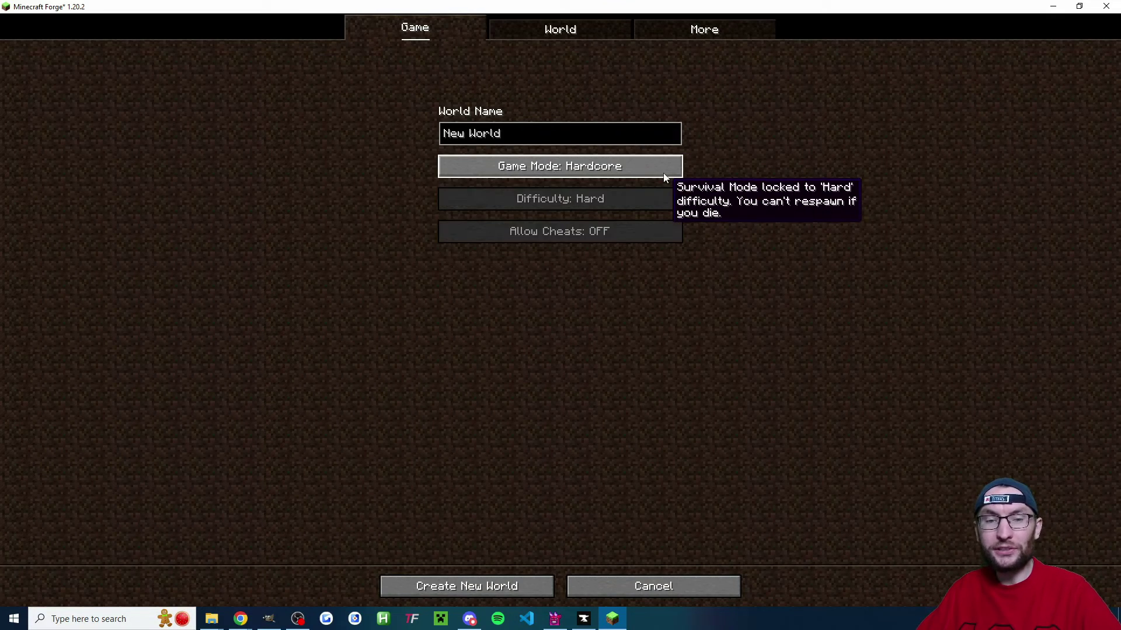
{"action": "left_click", "coordinate": [658, 170]}
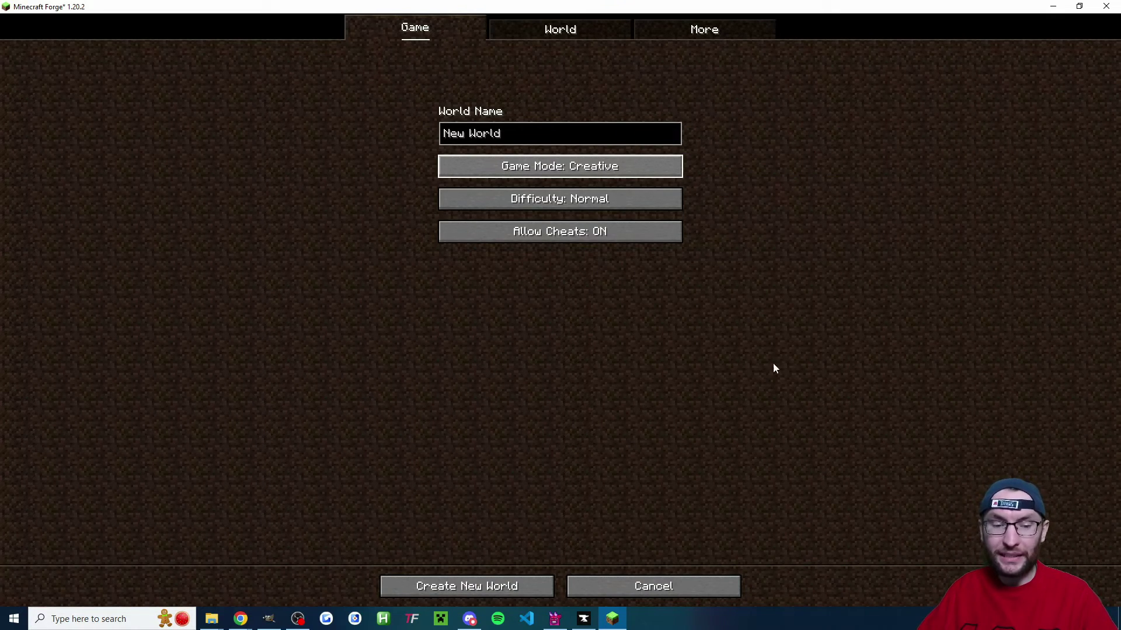
{"action": "left_click", "coordinate": [532, 596]}
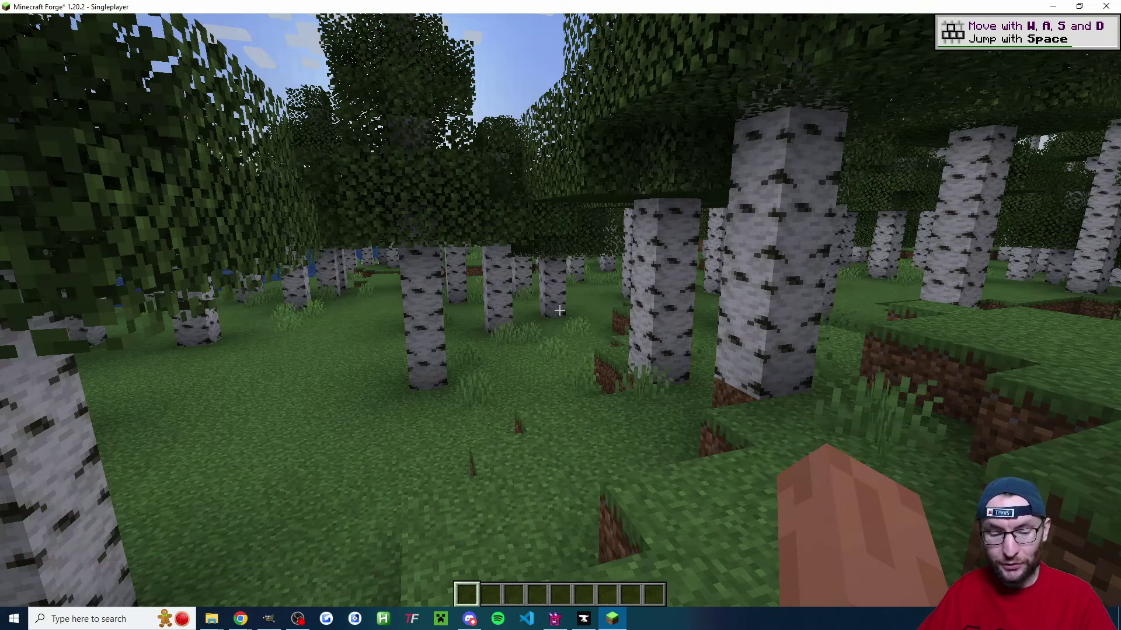
- Switch to Chaos Tricks, trigger the Normal Creeper test event, and resume the Minecraft game
{"action": "key", "text": "super"}
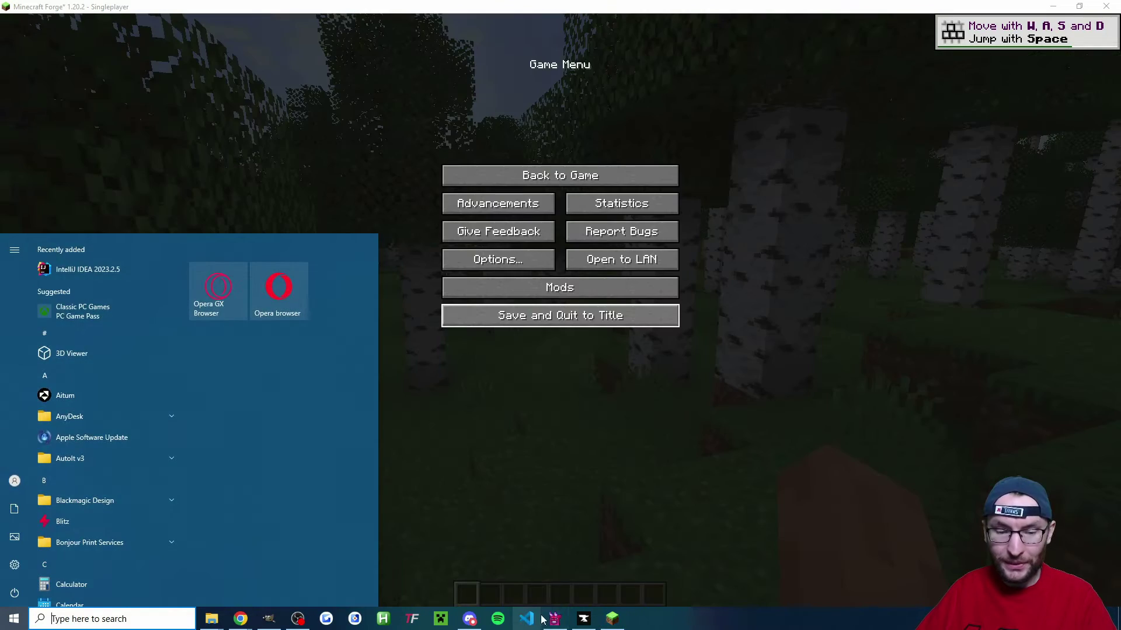
{"action": "left_click", "coordinate": [555, 619]}
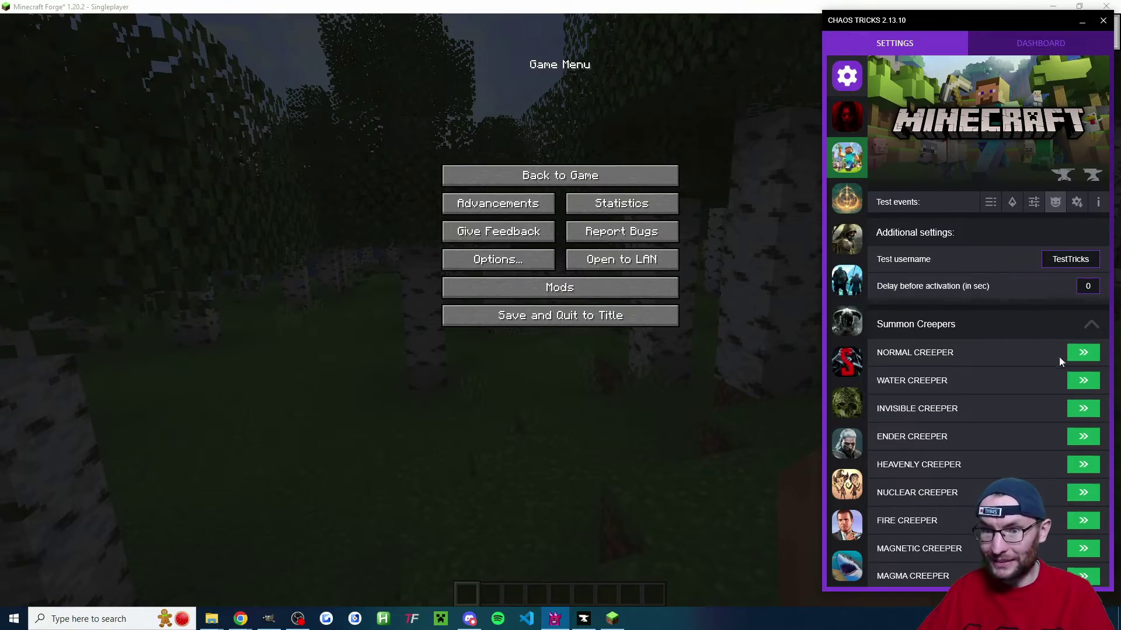
{"action": "left_click", "coordinate": [1083, 352]}
{"action": "left_click", "coordinate": [560, 175]}
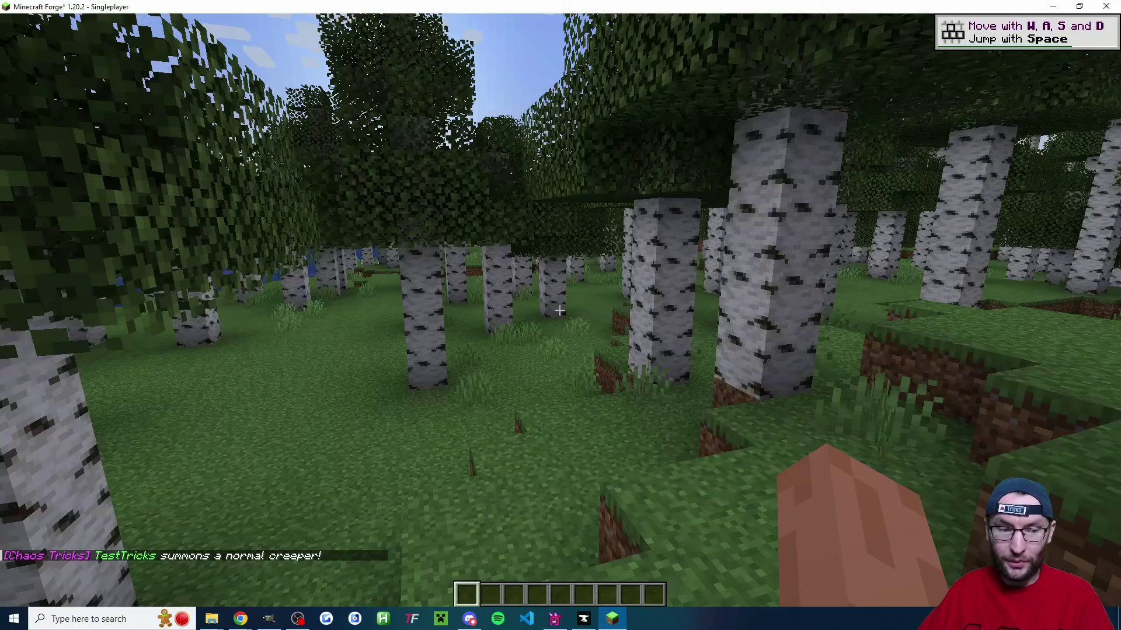